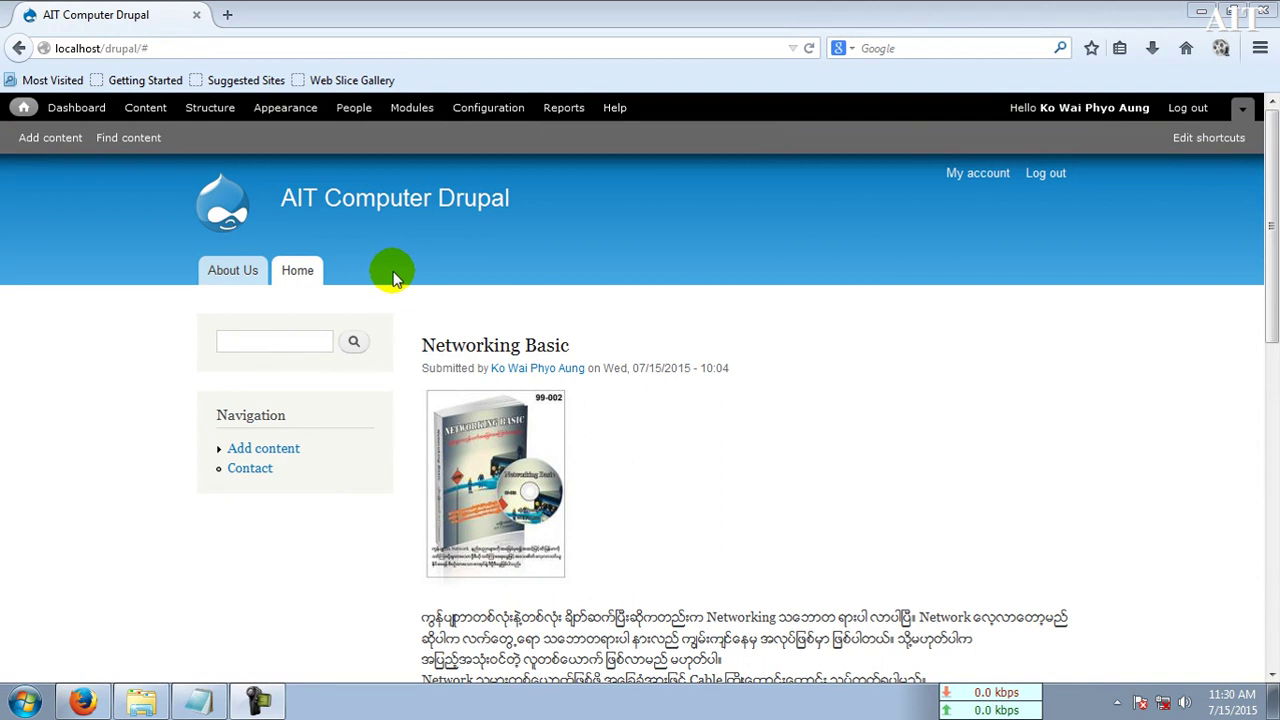
Start a new Basic page from the Add content shortcut
{"action": "left_click", "coordinate": [42, 140]}
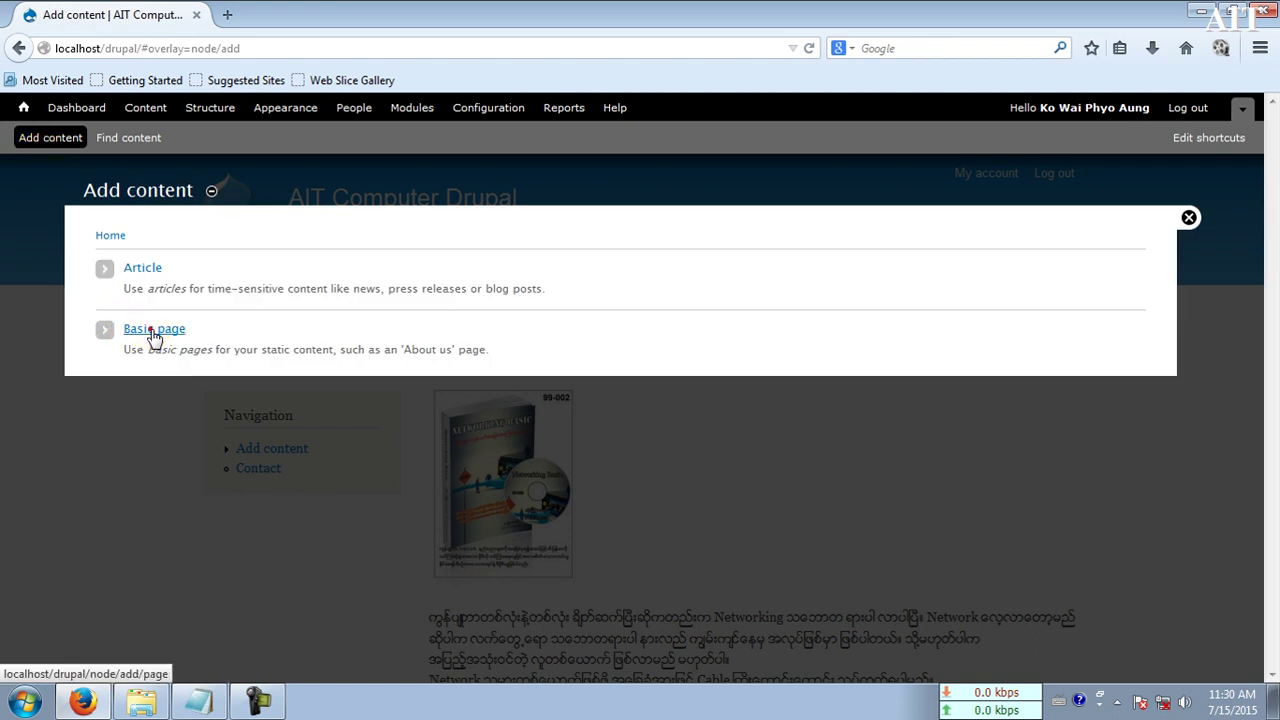
{"action": "left_click", "coordinate": [78, 331]}
Title the page 'Books & DVDs' and copy the titles list from the notes file
{"action": "left_click", "coordinate": [138, 282]}
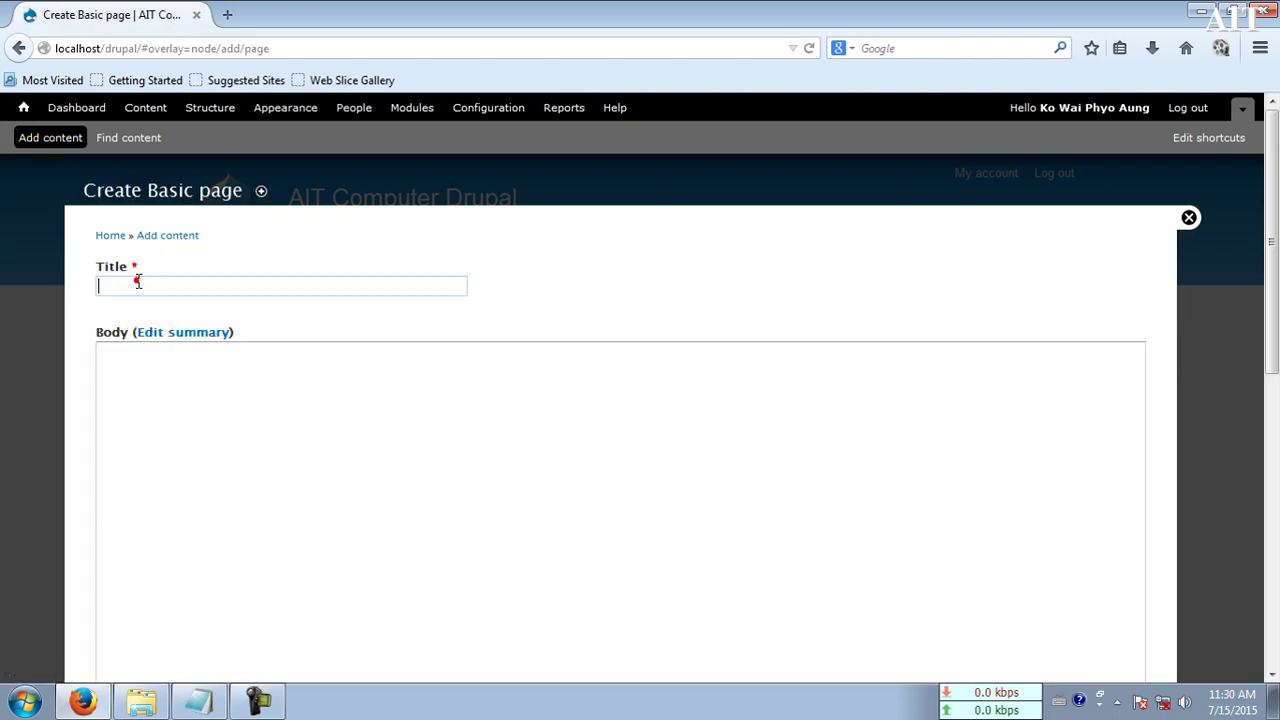
{"action": "type", "text": "B"}
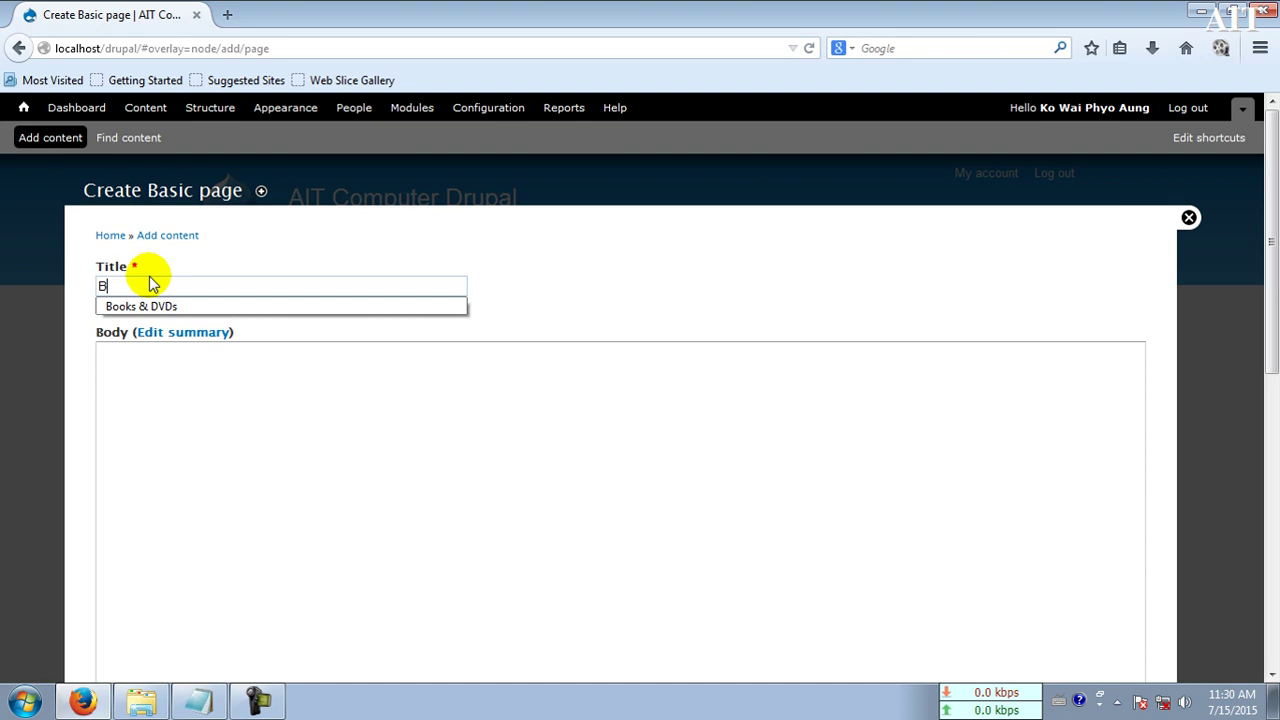
{"action": "type", "text": "ook"}
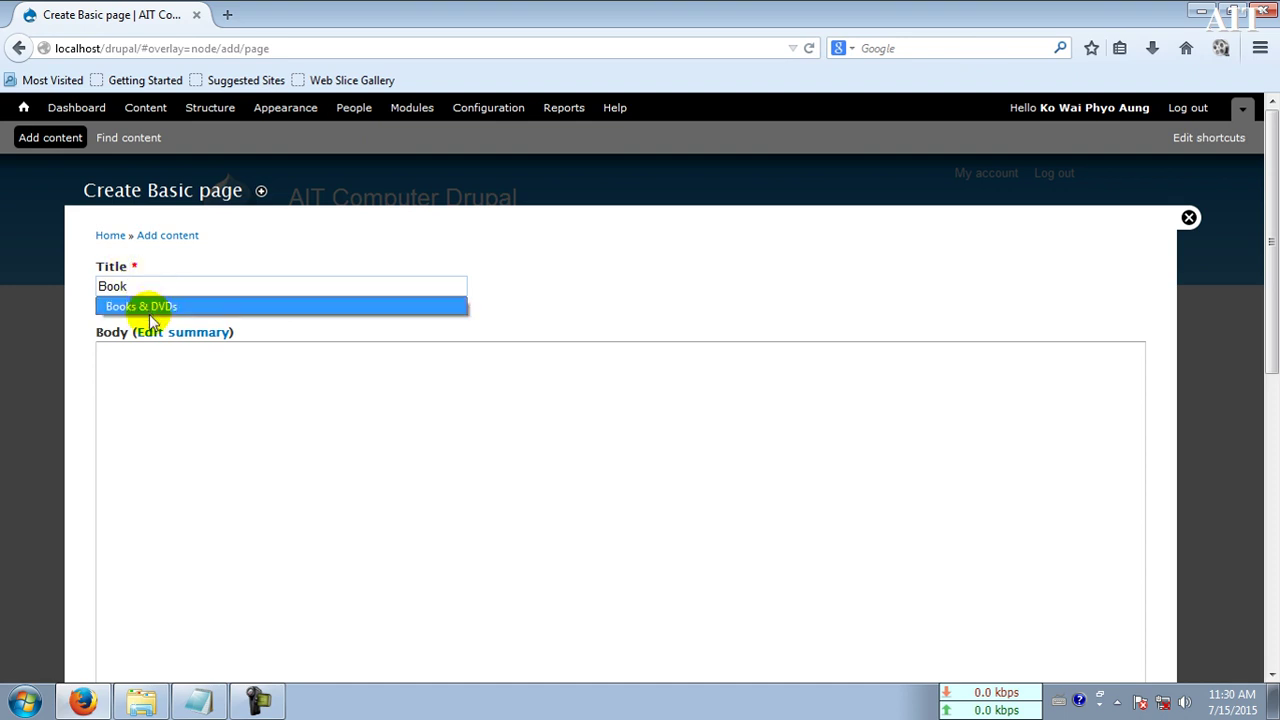
{"action": "left_click", "coordinate": [143, 307]}
{"action": "left_click", "coordinate": [205, 700]}
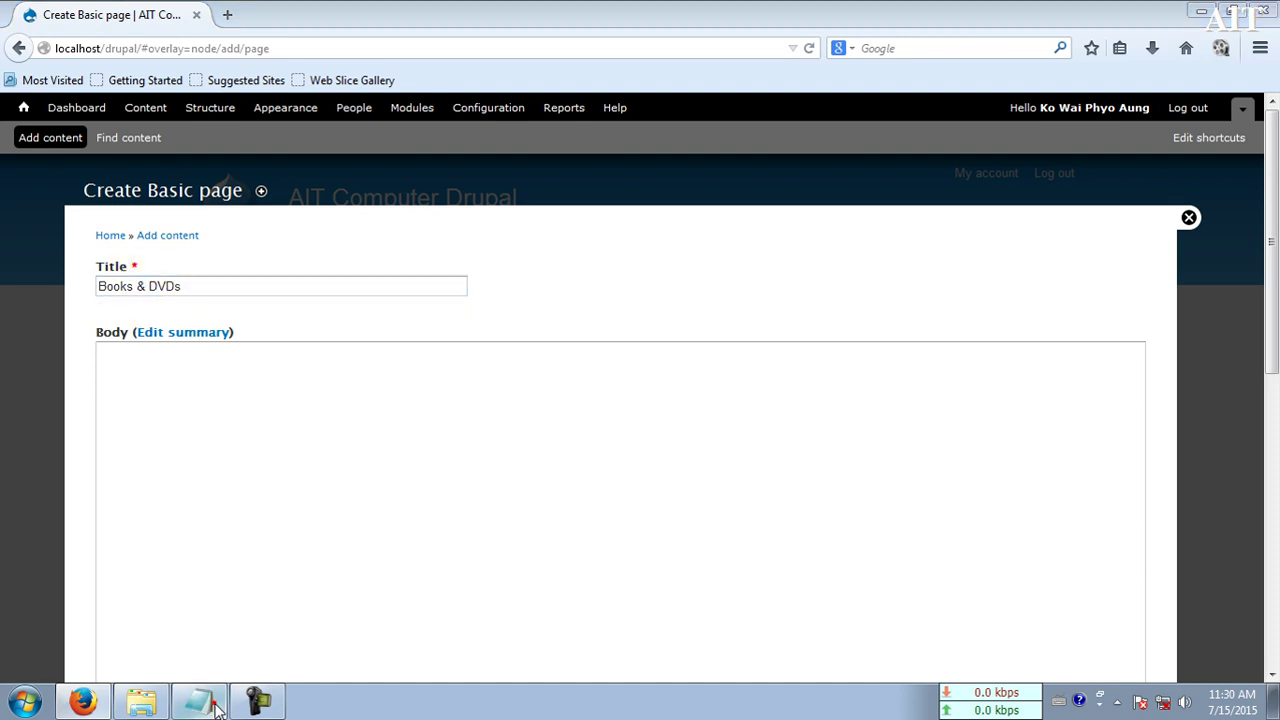
{"action": "right_click", "coordinate": [257, 257]}
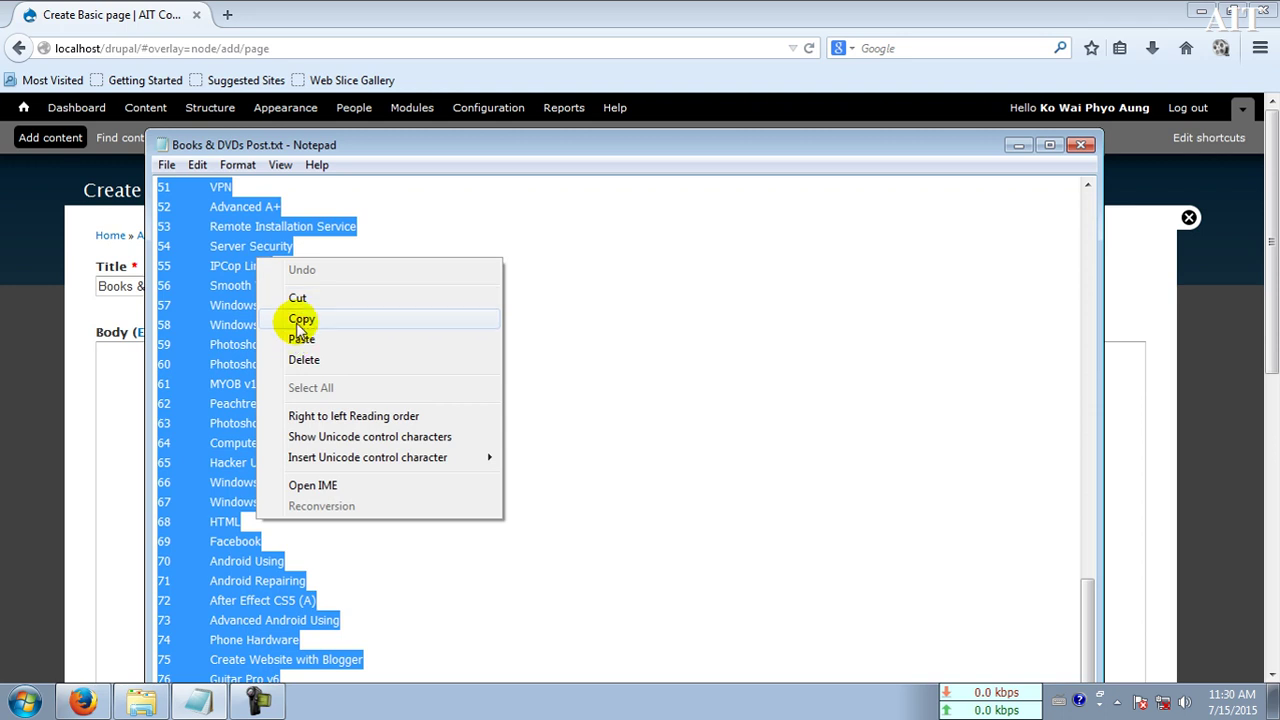
{"action": "left_click", "coordinate": [296, 320]}
Paste the titles into Body, check the publishing options, and save the page
{"action": "left_click", "coordinate": [125, 366]}
{"action": "right_click", "coordinate": [123, 363]}
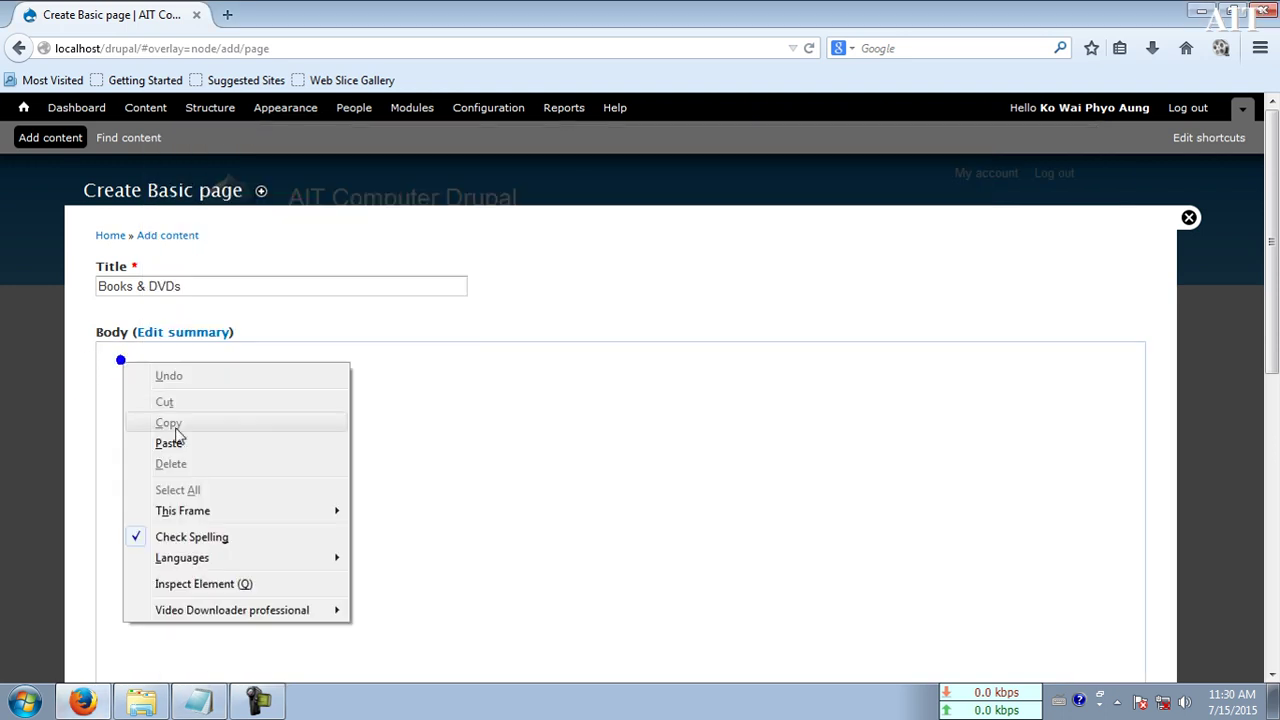
{"action": "left_click", "coordinate": [170, 445]}
{"action": "scroll", "coordinate": [389, 437], "scroll_direction": "down", "scroll_amount": 1}
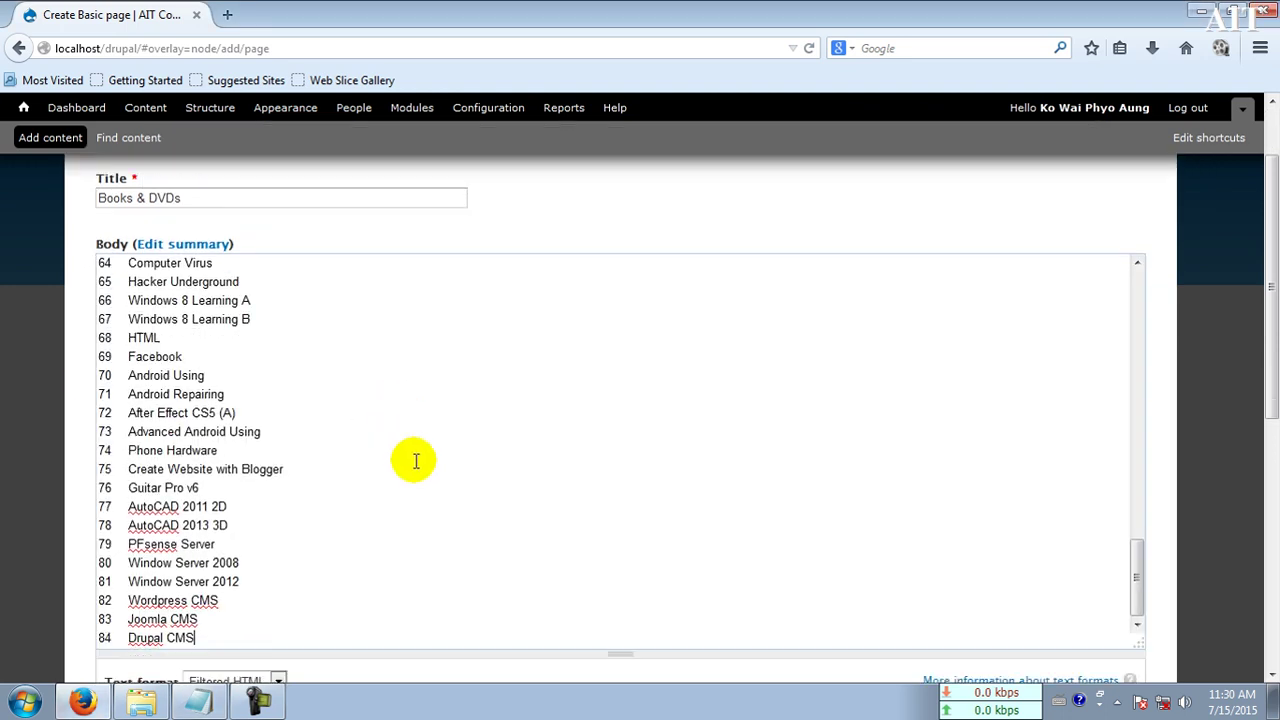
{"action": "scroll", "coordinate": [414, 457], "scroll_direction": "down", "scroll_amount": 2}
{"action": "scroll", "coordinate": [370, 460], "scroll_direction": "down", "scroll_amount": 2}
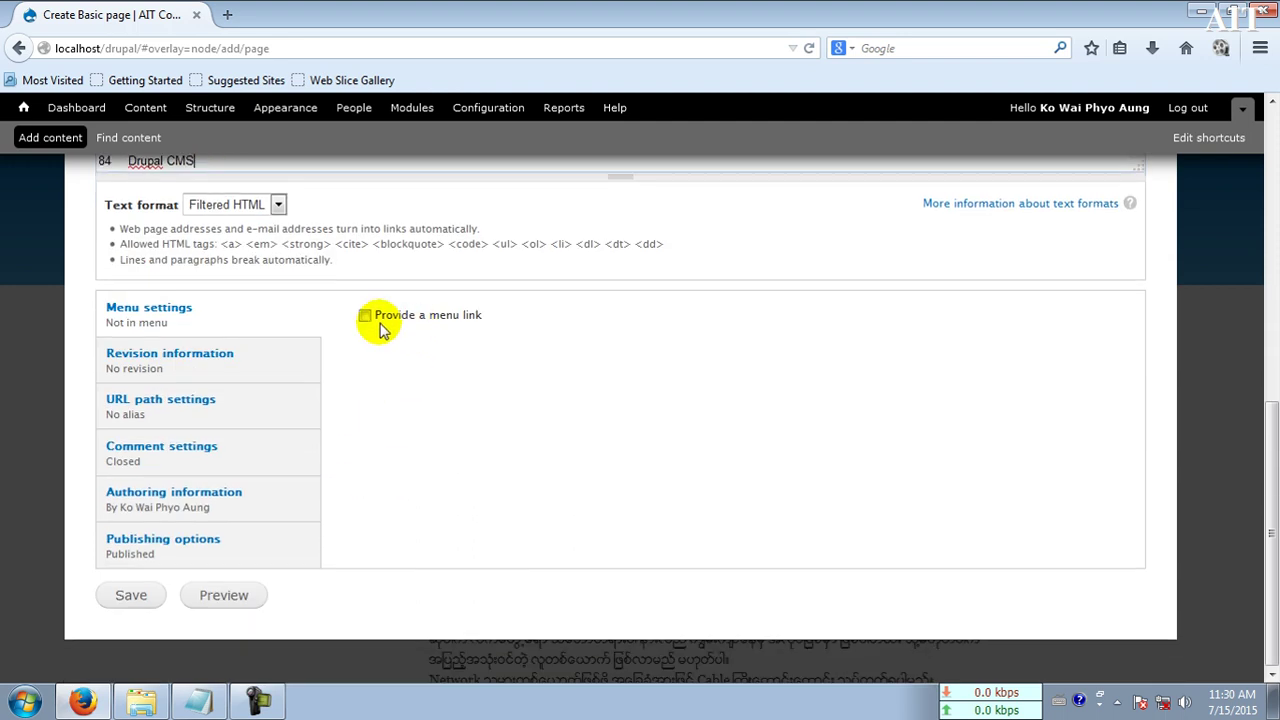
{"action": "left_click", "coordinate": [152, 545]}
{"action": "left_click", "coordinate": [130, 597]}
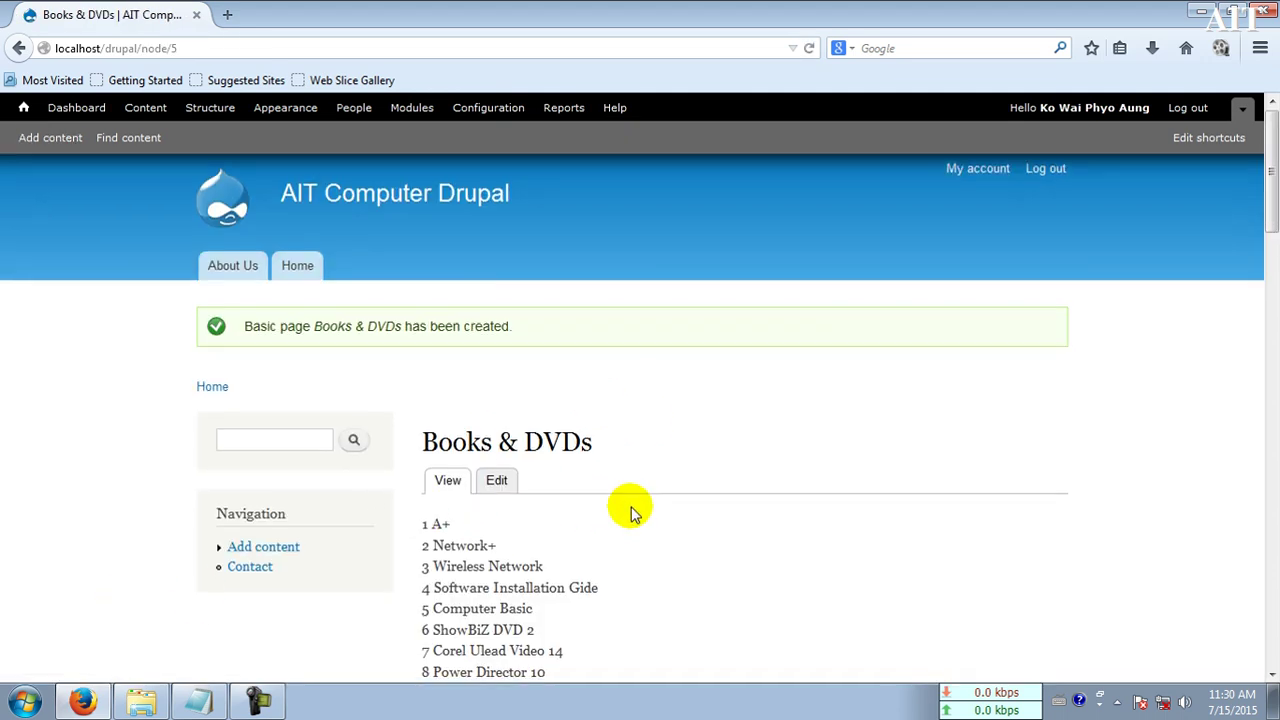
{"action": "scroll", "coordinate": [623, 508], "scroll_direction": "down", "scroll_amount": 3}
{"action": "scroll", "coordinate": [623, 508], "scroll_direction": "up", "scroll_amount": 3}
Browse the Home and About Us pages, then open the Contact page
{"action": "left_click", "coordinate": [304, 273]}
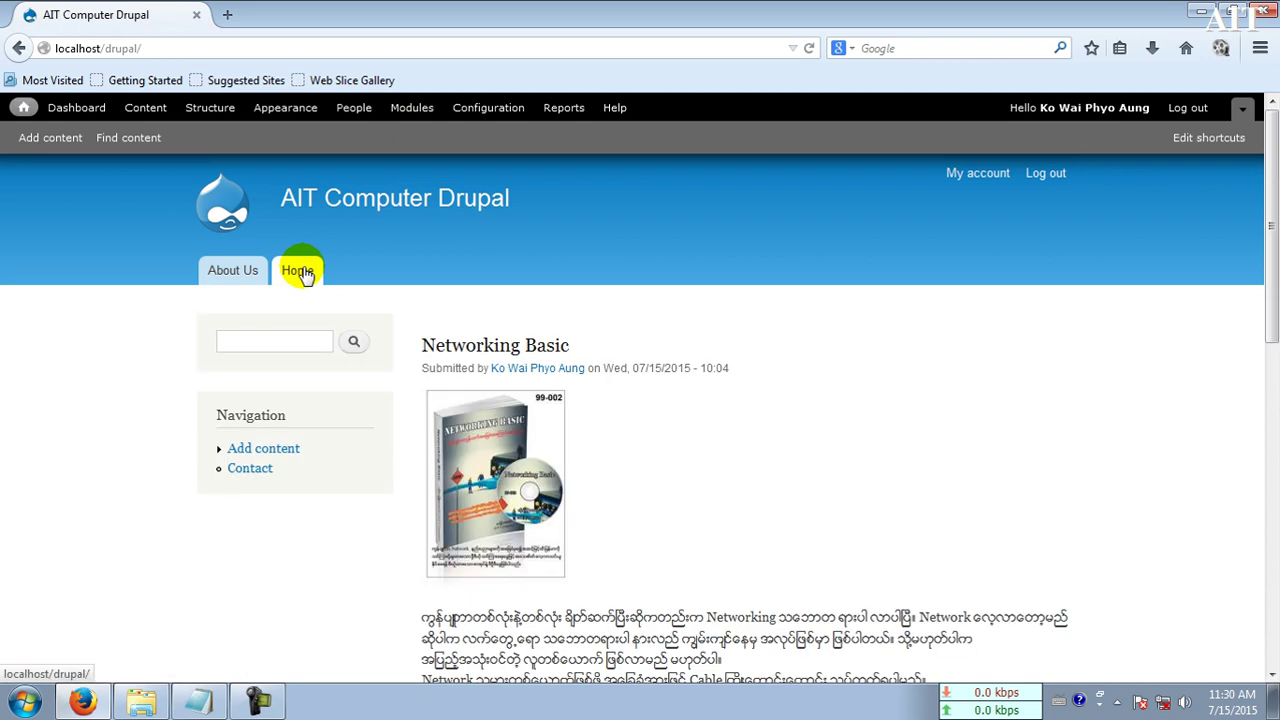
{"action": "scroll", "coordinate": [780, 550], "scroll_direction": "down", "scroll_amount": 10}
{"action": "scroll", "coordinate": [760, 574], "scroll_direction": "up", "scroll_amount": 10}
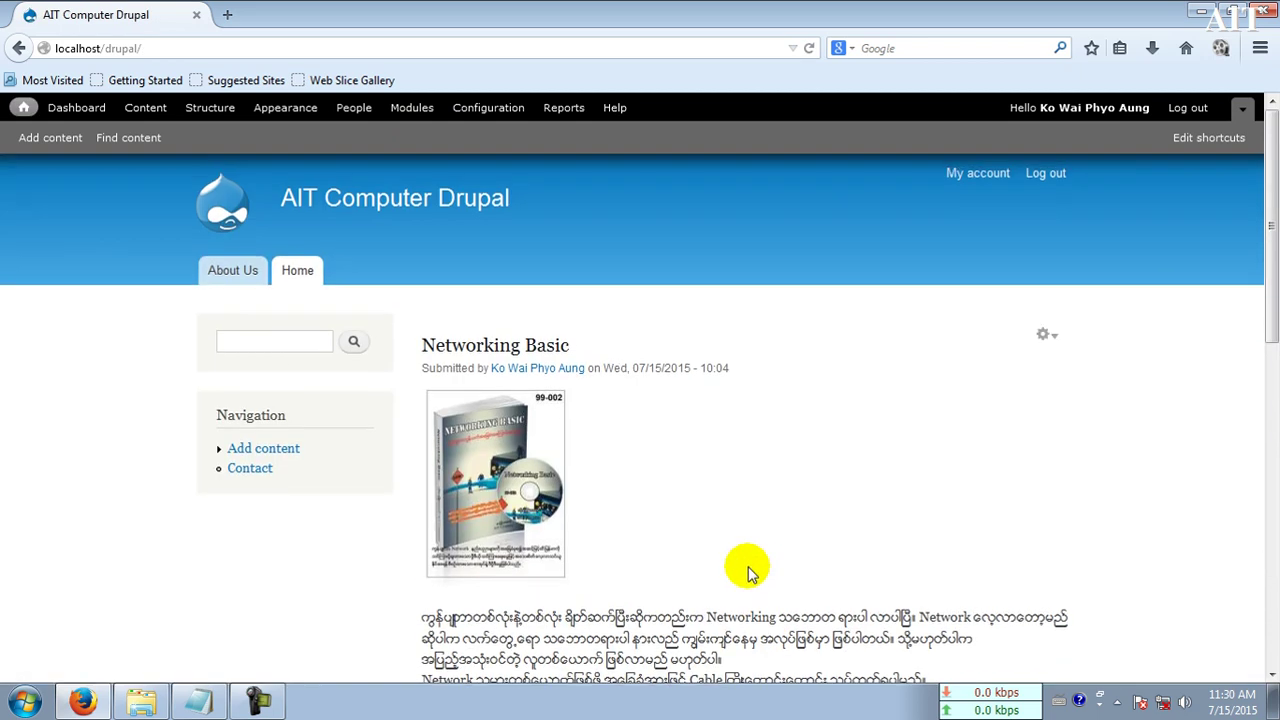
{"action": "left_click", "coordinate": [229, 273]}
{"action": "scroll", "coordinate": [645, 448], "scroll_direction": "down", "scroll_amount": 5}
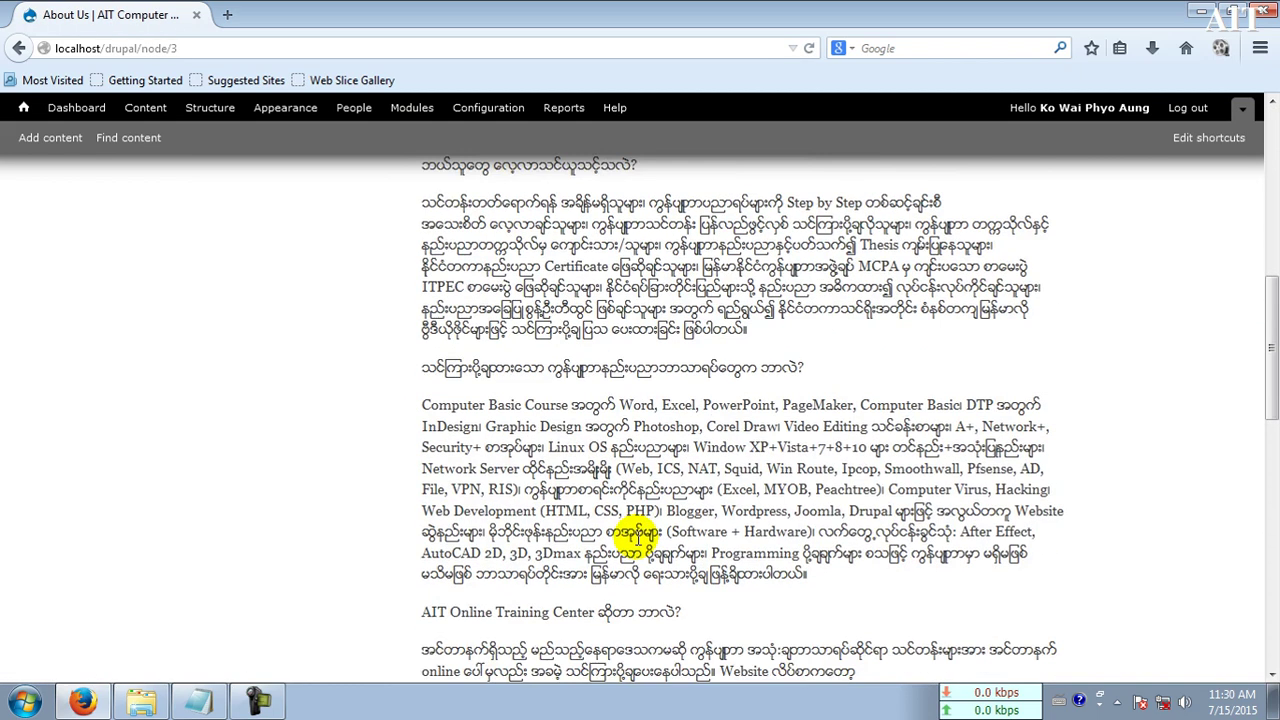
{"action": "scroll", "coordinate": [629, 529], "scroll_direction": "up", "scroll_amount": 5}
{"action": "left_click", "coordinate": [266, 500]}
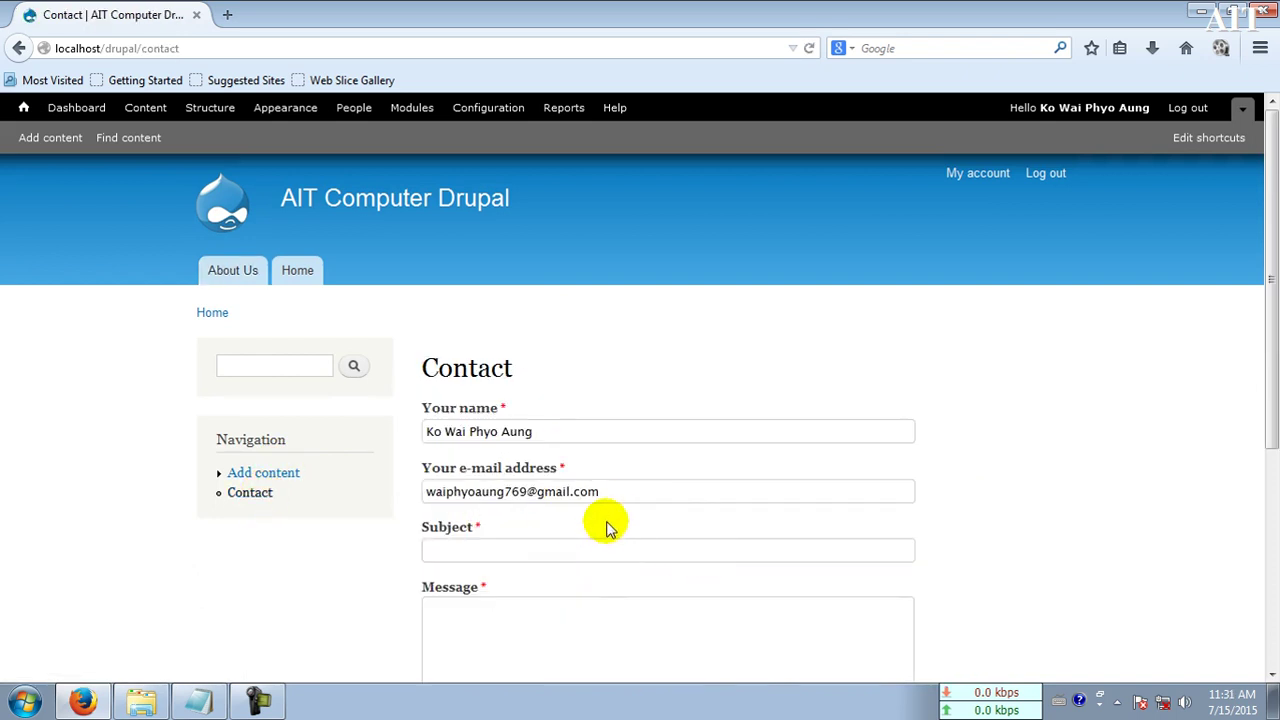
Save the Main menu settings under Structure > Menus and begin a new menu link
{"action": "left_click", "coordinate": [210, 108]}
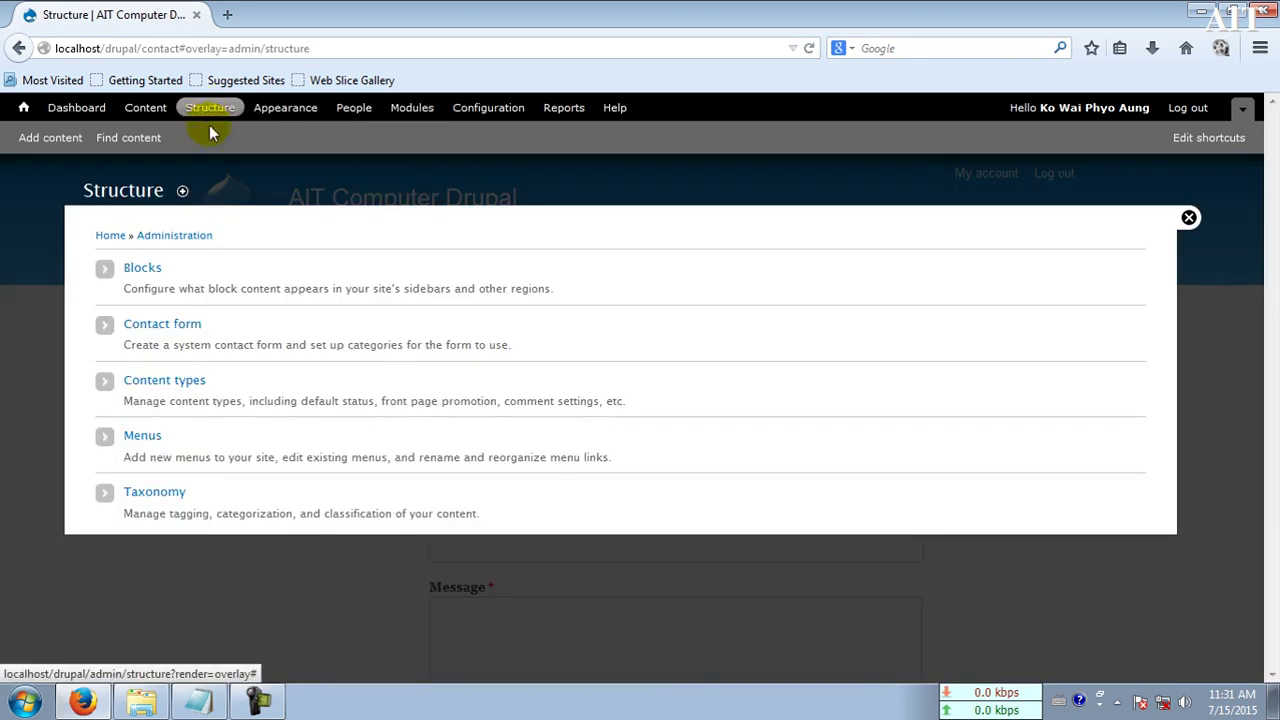
{"action": "left_click", "coordinate": [141, 445]}
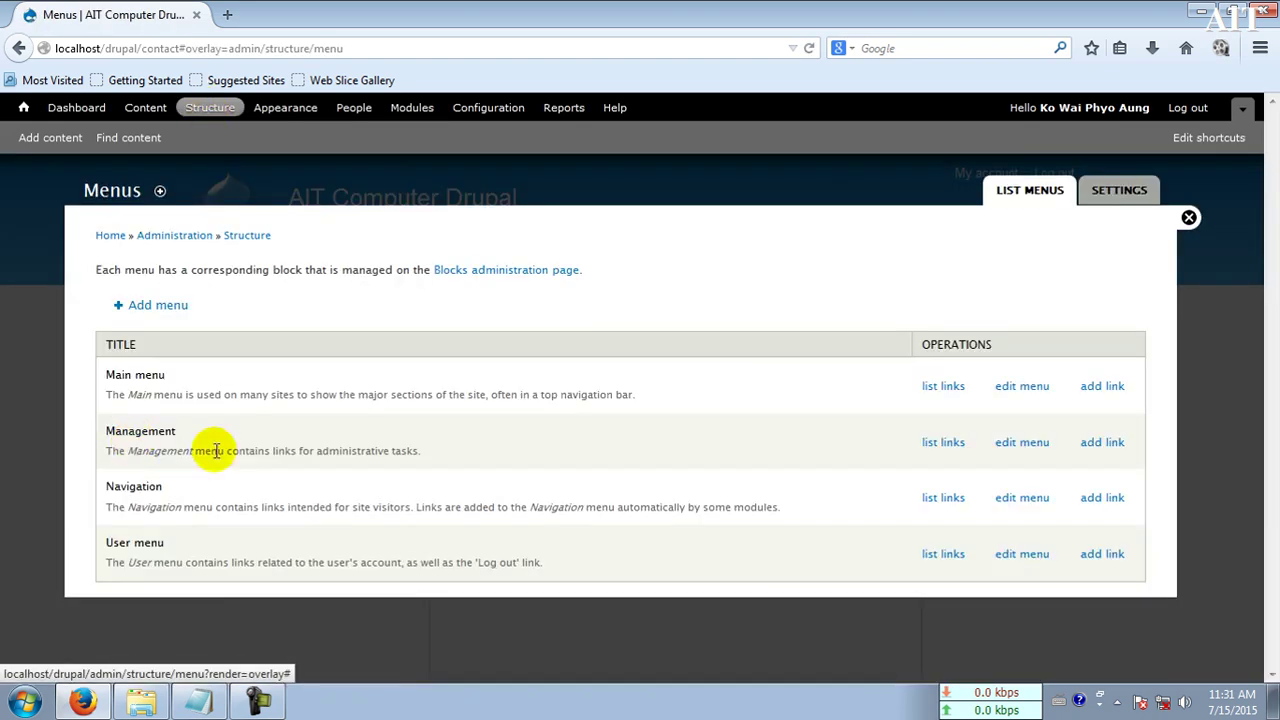
{"action": "left_click", "coordinate": [1024, 386]}
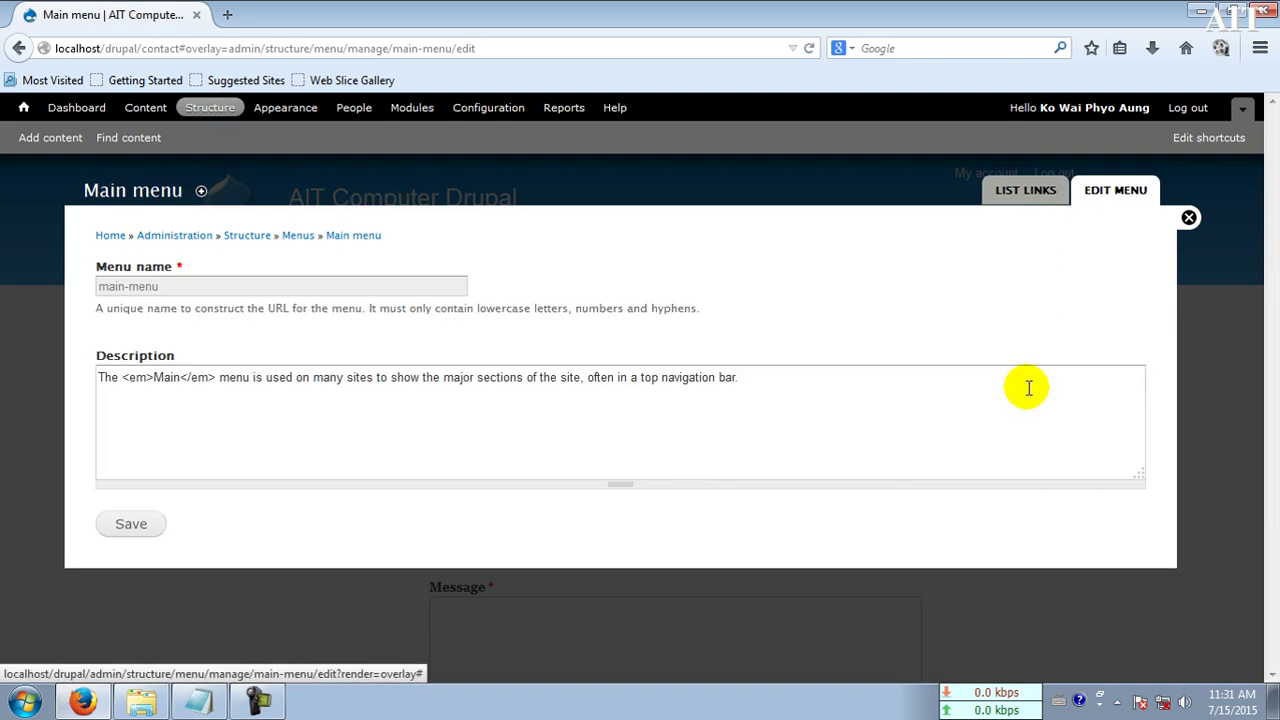
{"action": "left_click", "coordinate": [119, 533]}
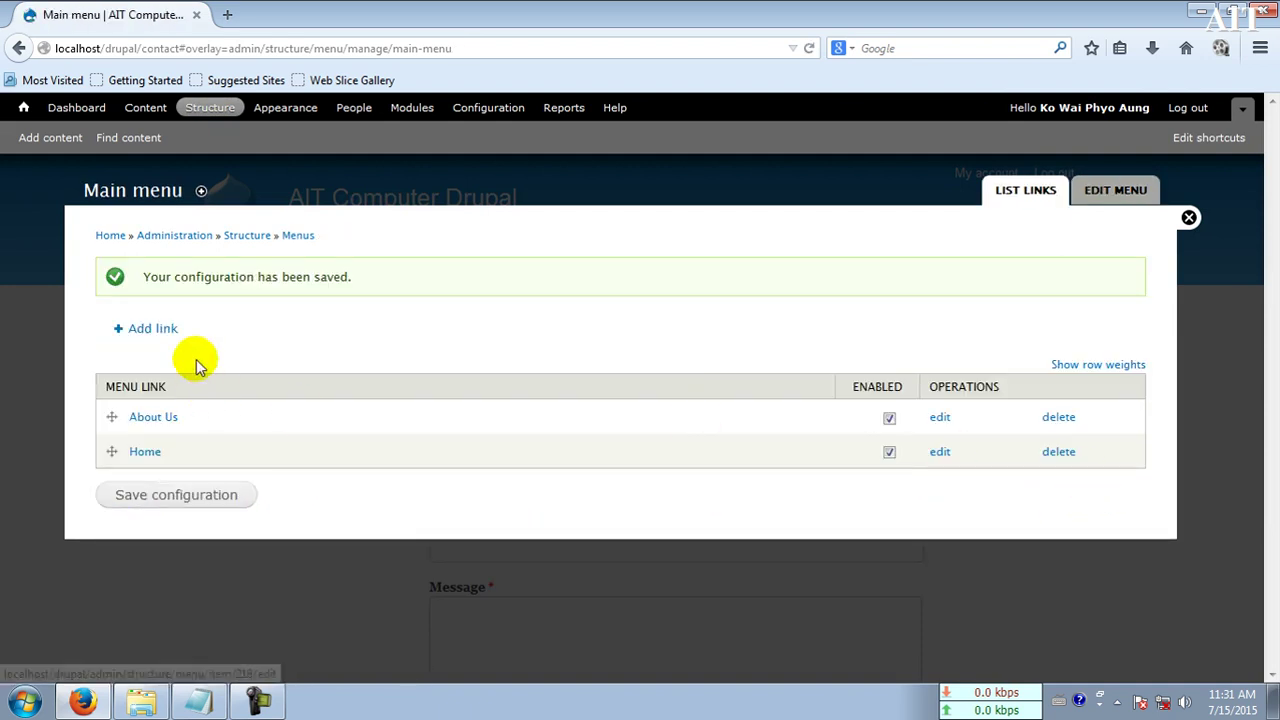
{"action": "left_click", "coordinate": [155, 332]}
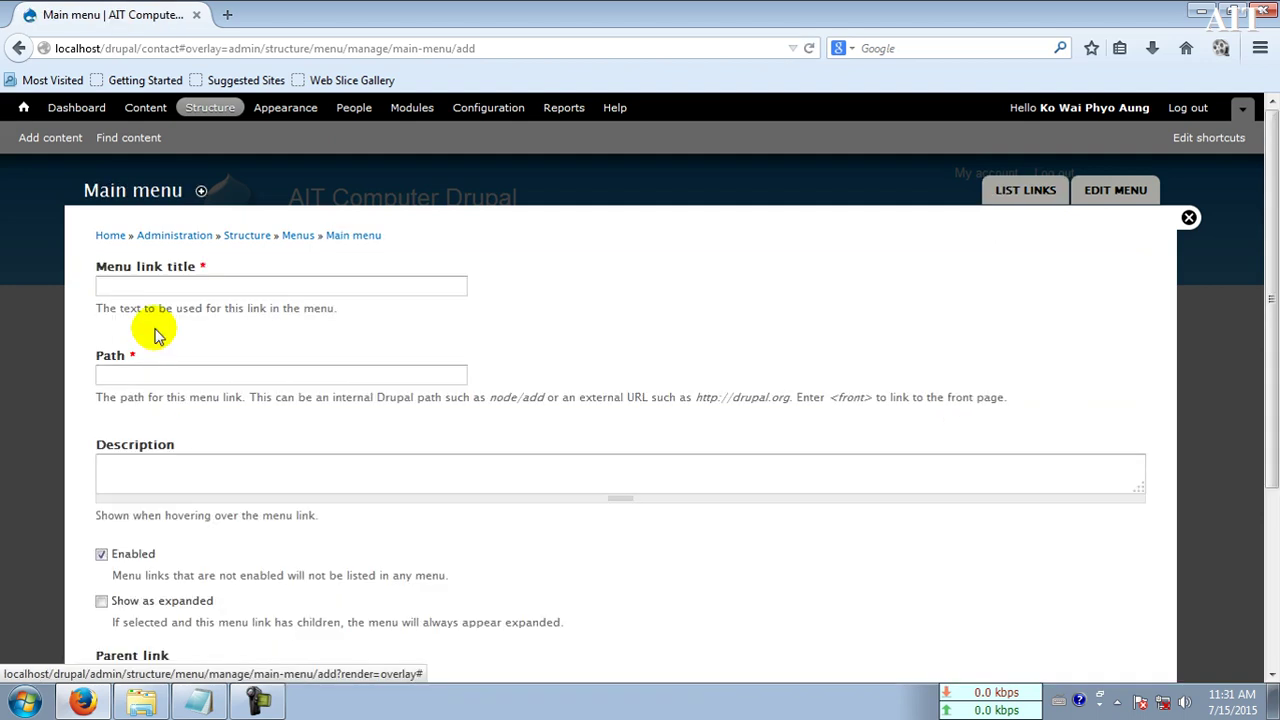
{"action": "type", "text": "B"}
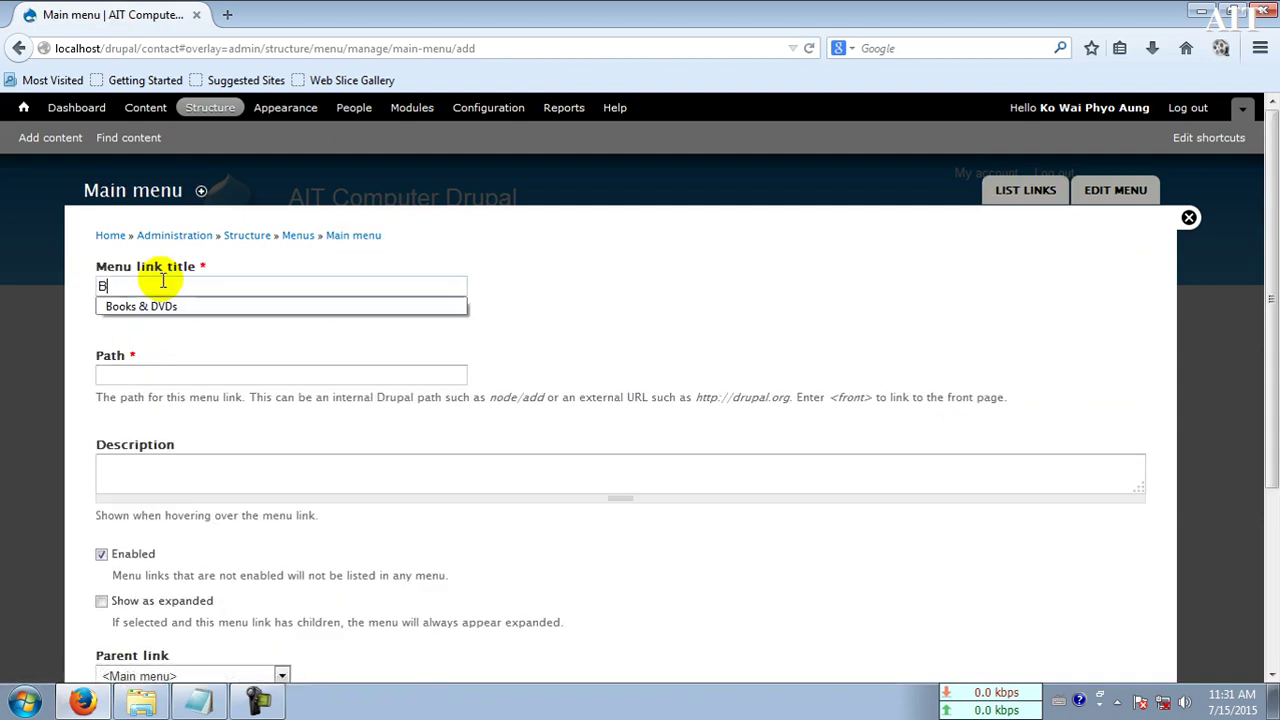
Submit a 'Books & DVDs' main-menu link with path notd/4, which Drupal rejects
{"action": "left_click", "coordinate": [157, 306]}
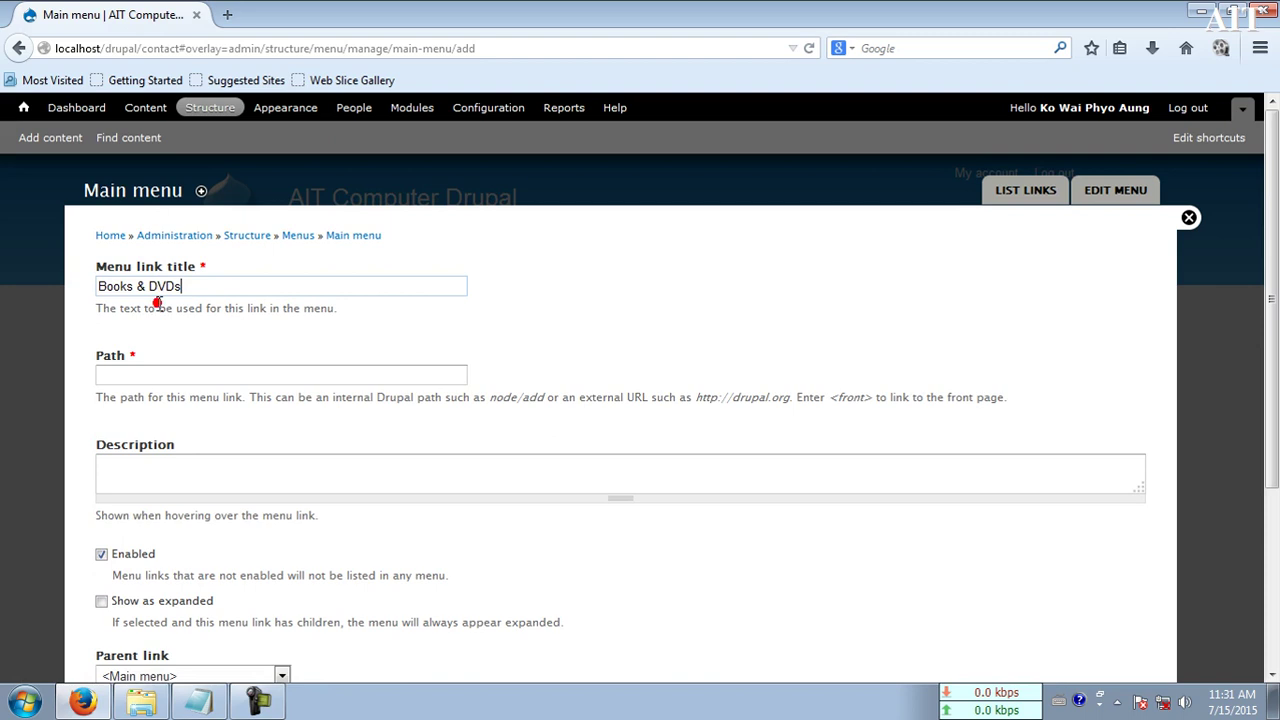
{"action": "left_click", "coordinate": [118, 377]}
{"action": "type", "text": "no"}
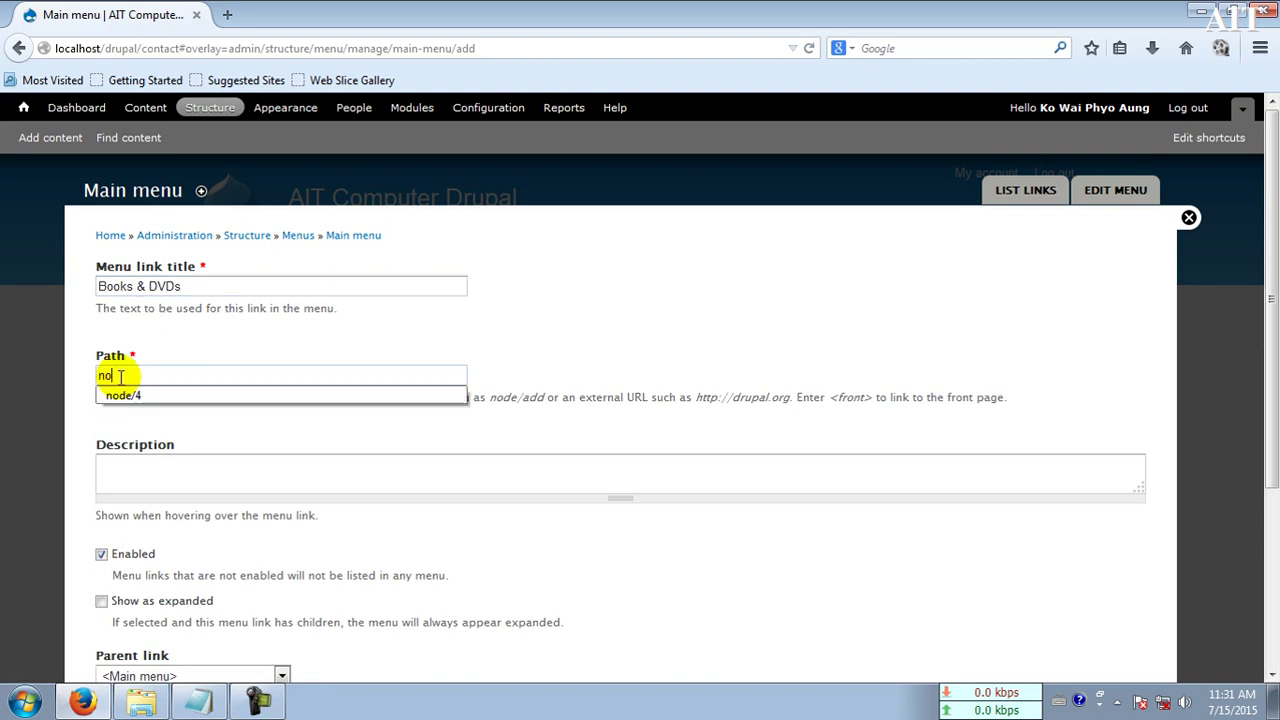
{"action": "type", "text": "to"}
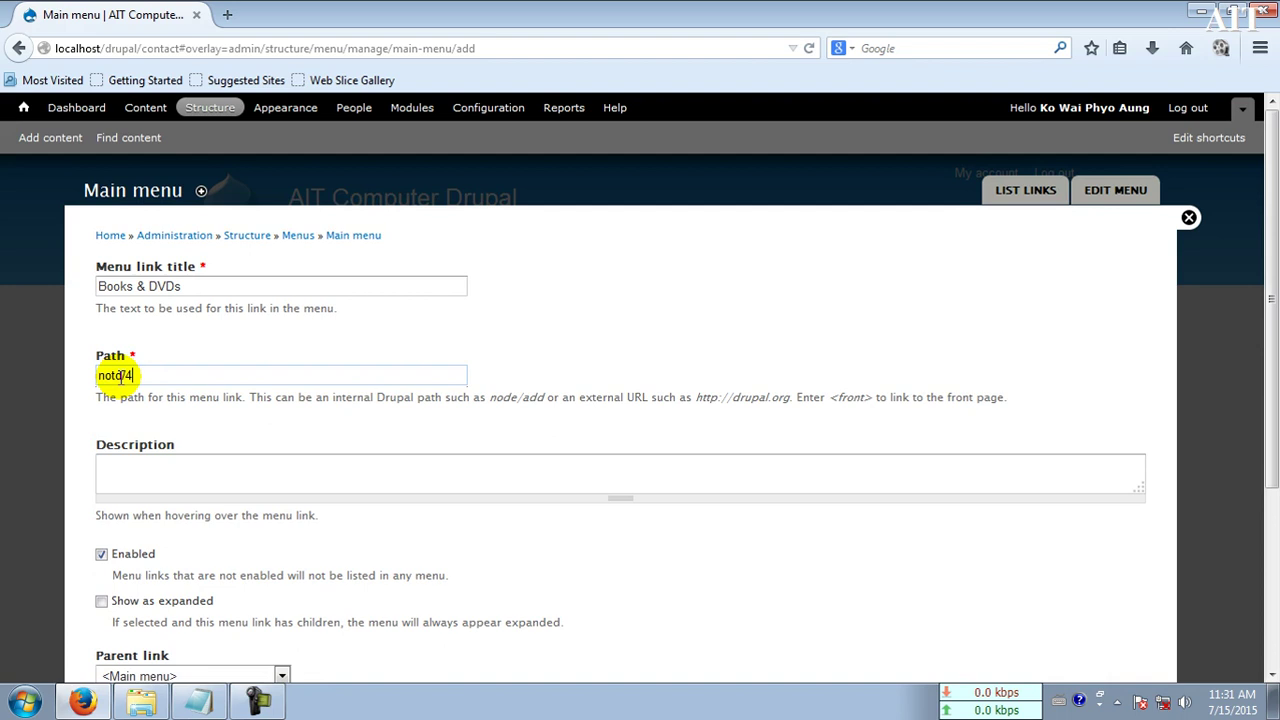
{"action": "scroll", "coordinate": [329, 509], "scroll_direction": "down", "scroll_amount": 2}
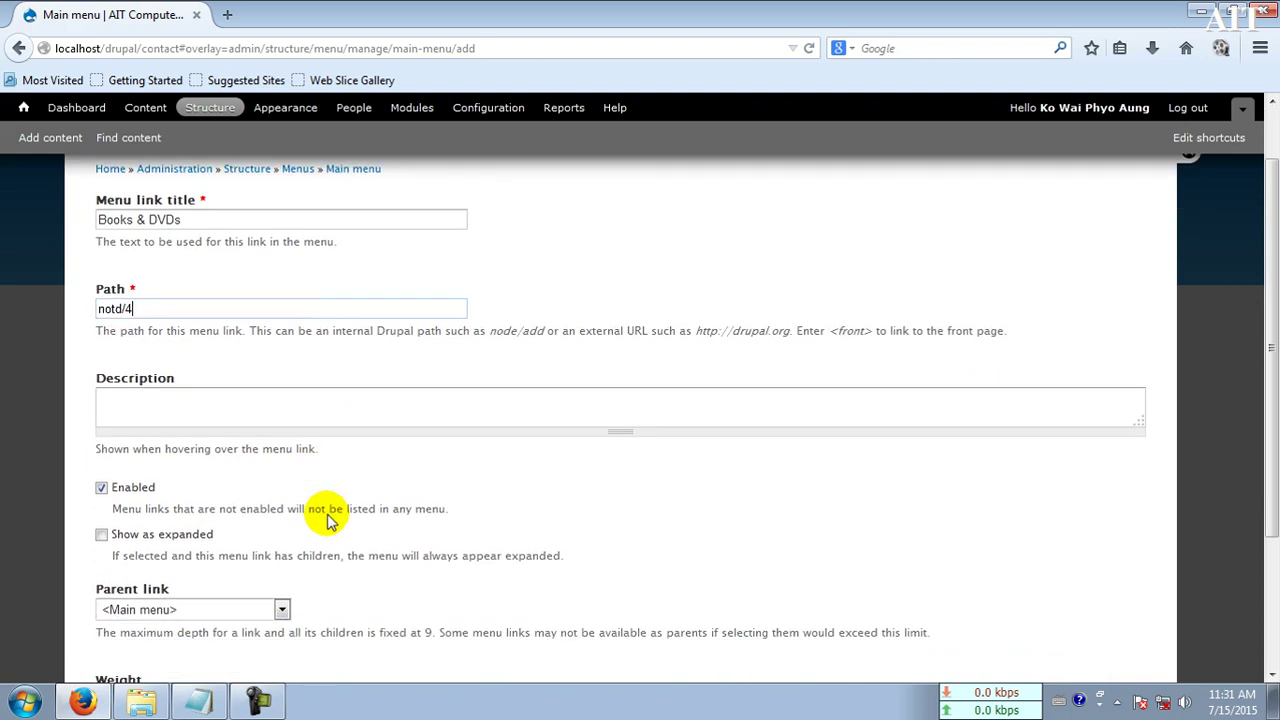
{"action": "scroll", "coordinate": [329, 512], "scroll_direction": "down", "scroll_amount": 1}
{"action": "scroll", "coordinate": [330, 520], "scroll_direction": "down", "scroll_amount": 1}
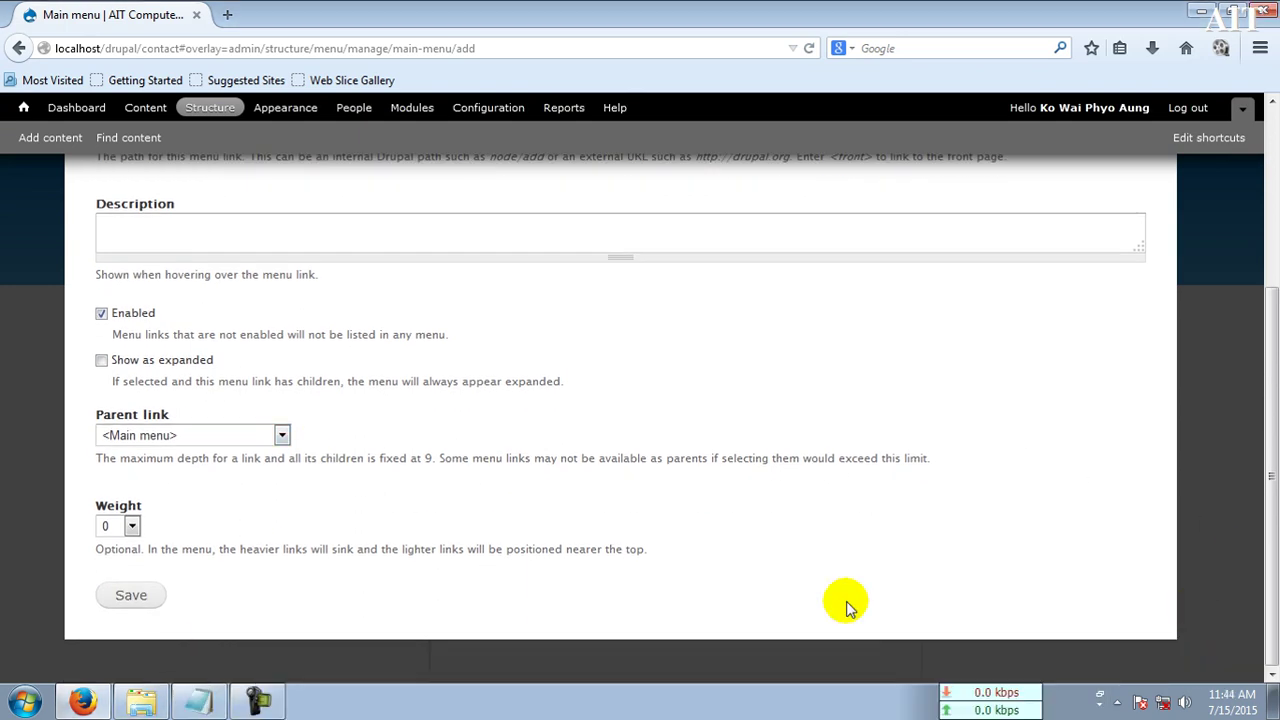
{"action": "left_click", "coordinate": [131, 598]}
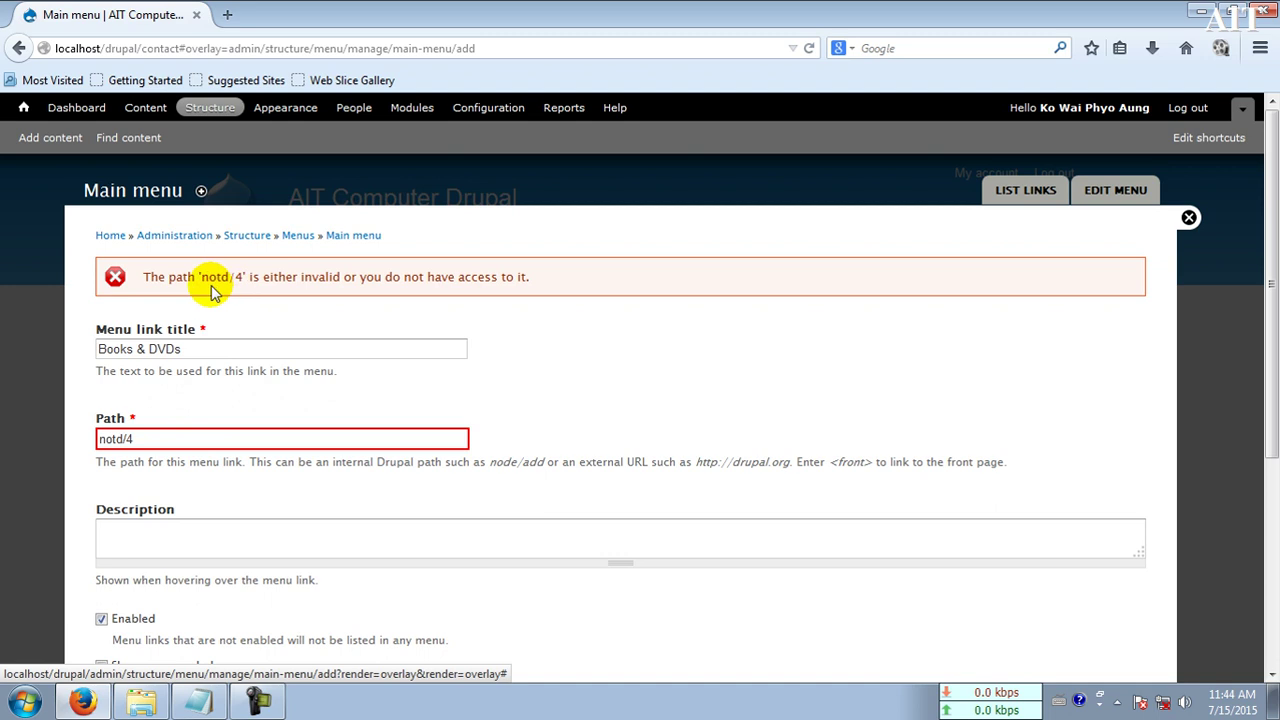
Correct the Books & DVDs link path to node/5 and save it
{"action": "left_click", "coordinate": [120, 437]}
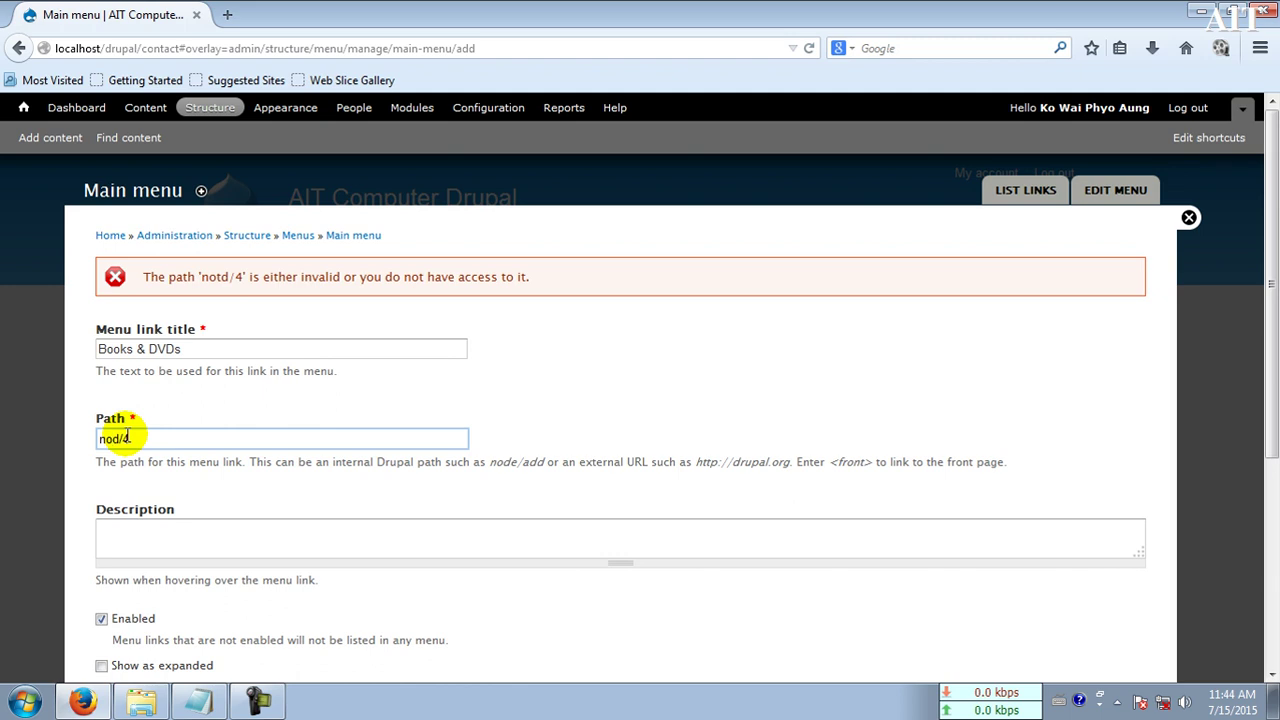
{"action": "type", "text": "e"}
{"action": "scroll", "coordinate": [400, 505], "scroll_direction": "down", "scroll_amount": 3}
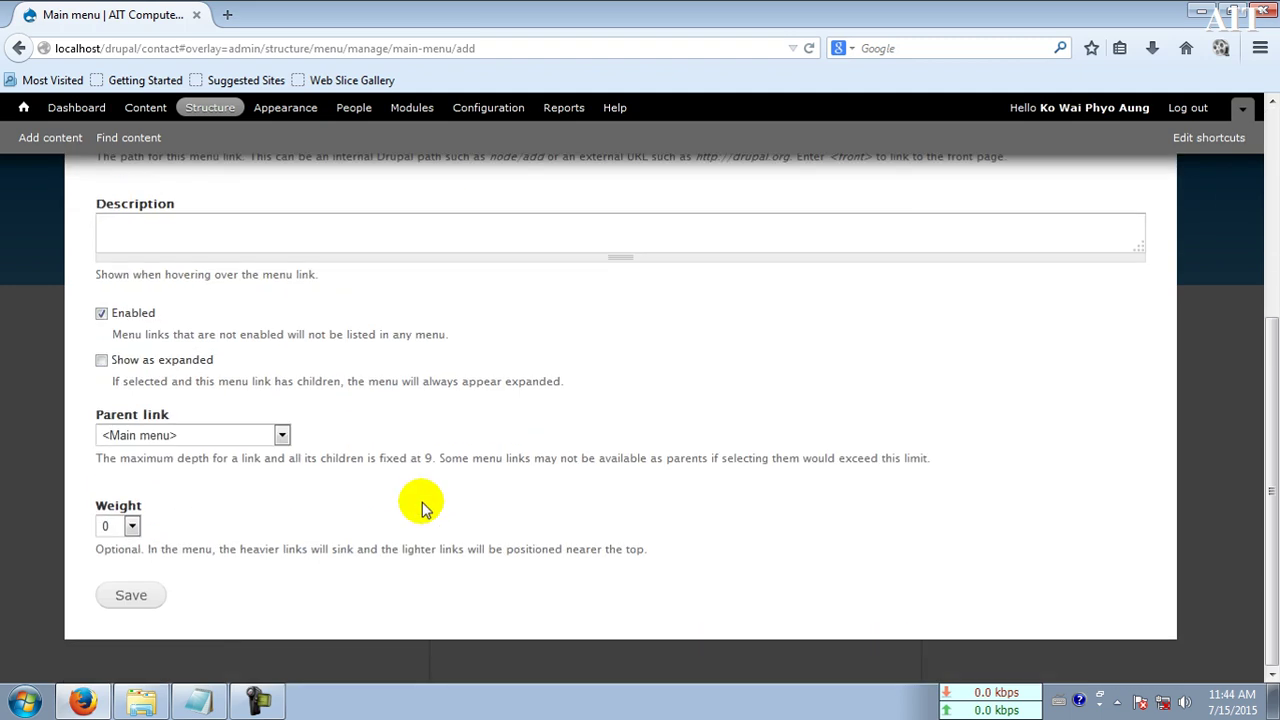
{"action": "left_click", "coordinate": [101, 607]}
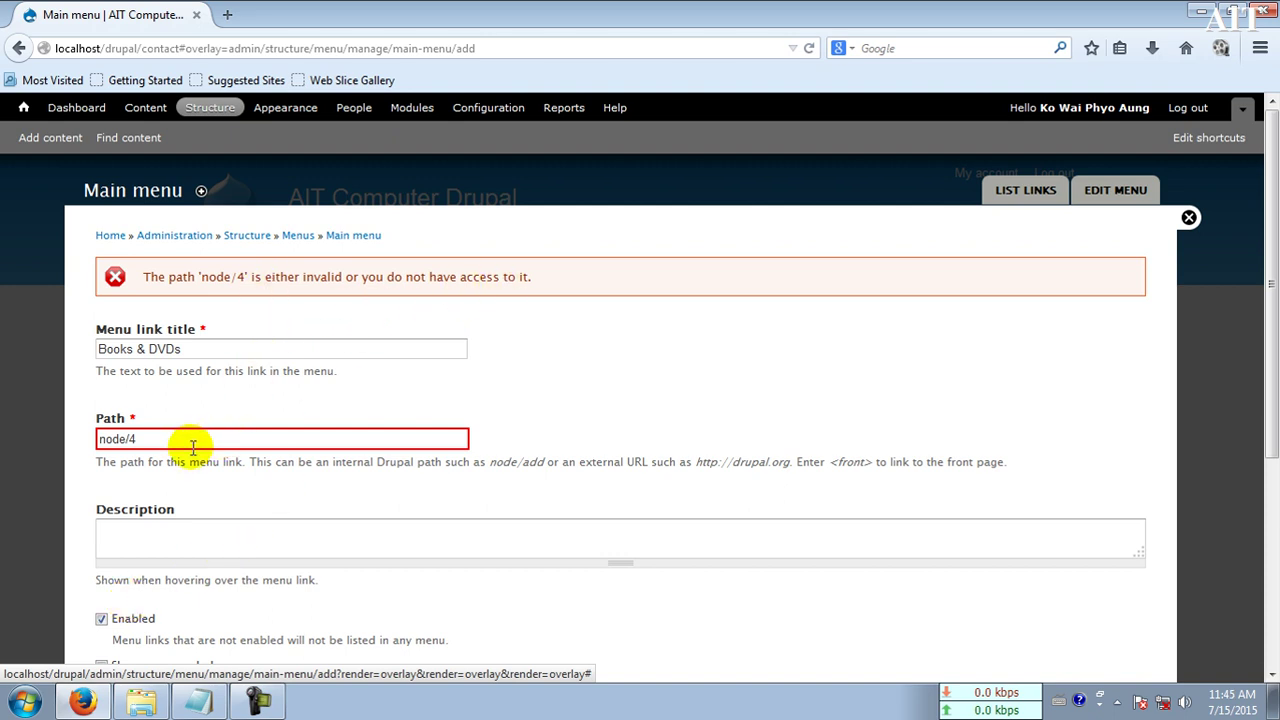
{"action": "left_click", "coordinate": [160, 437]}
{"action": "key", "text": "BackSpace"}
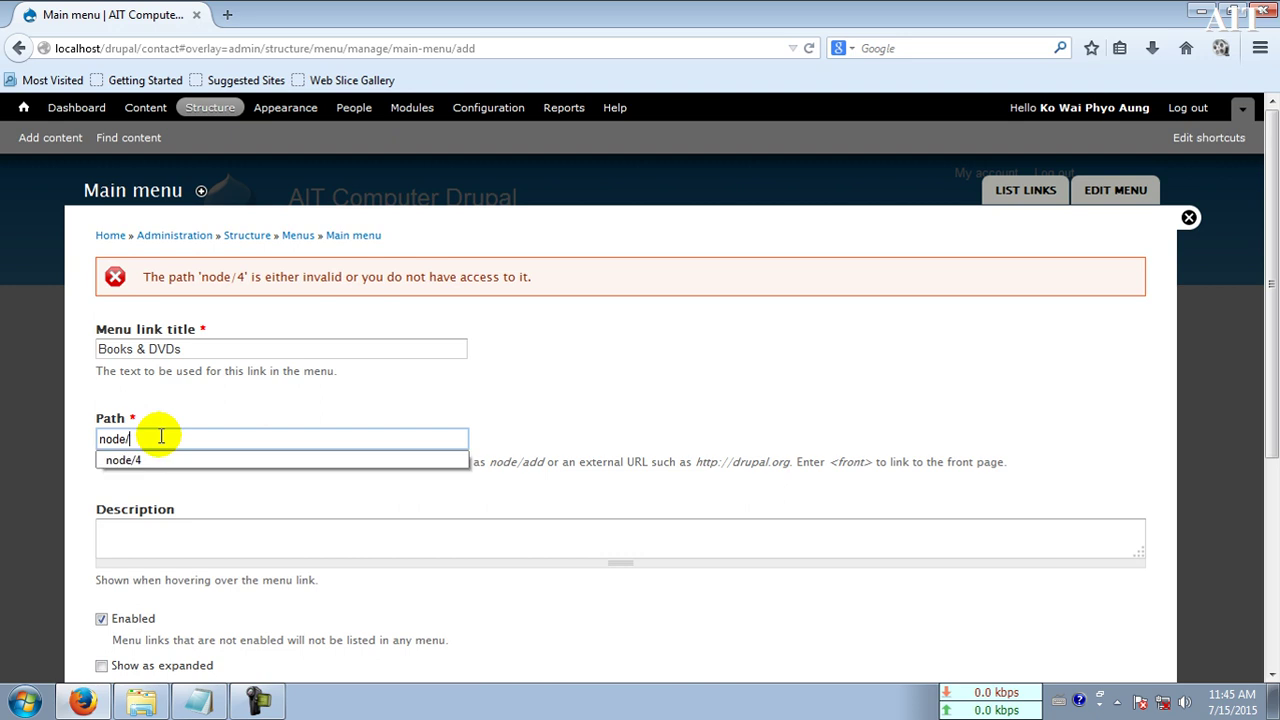
{"action": "type", "text": "5"}
{"action": "scroll", "coordinate": [335, 510], "scroll_direction": "down", "scroll_amount": 5}
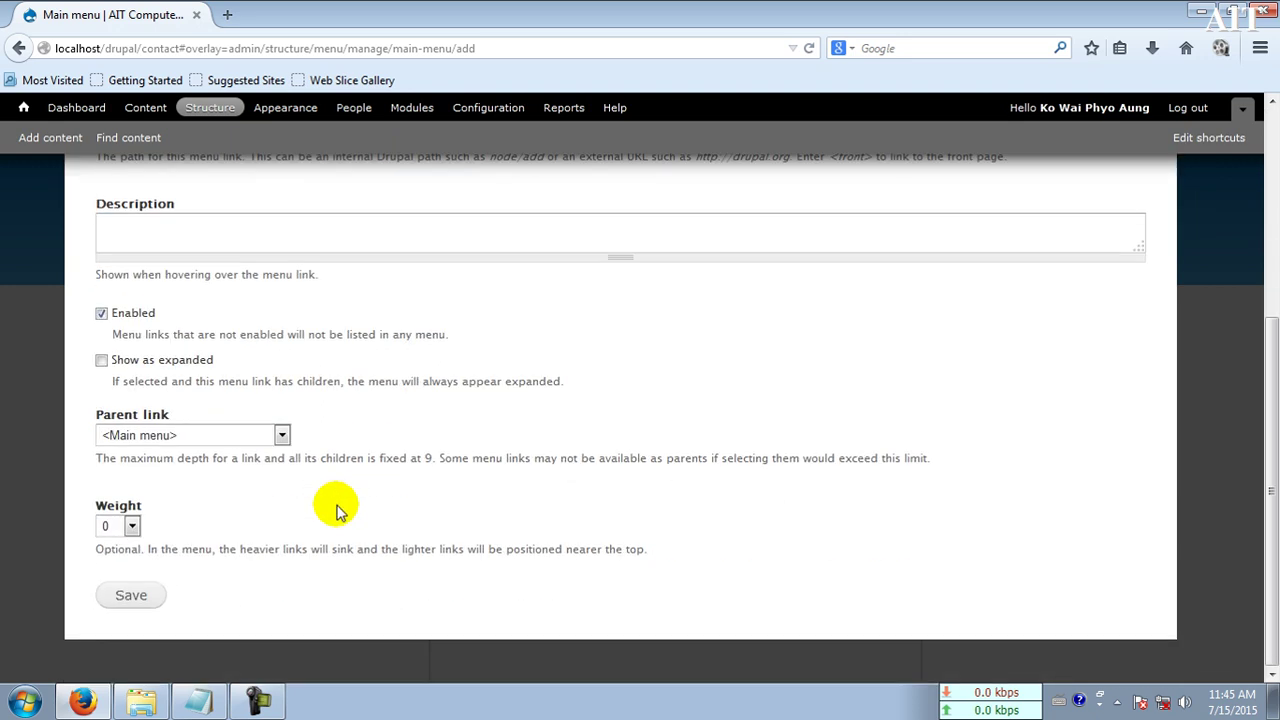
{"action": "left_click", "coordinate": [141, 596]}
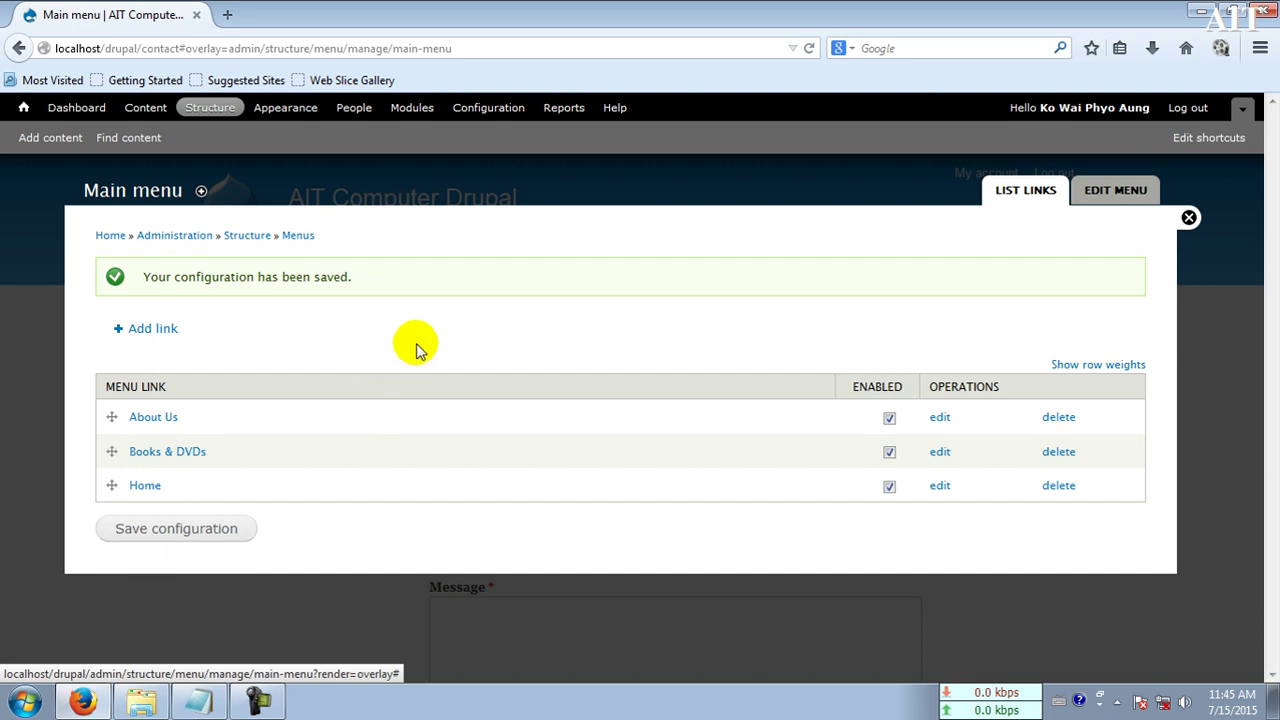
Close the menu overlay and open the new Books & DVDs tab on the site
{"action": "left_click", "coordinate": [1188, 217]}
{"action": "left_click", "coordinate": [1146, 232]}
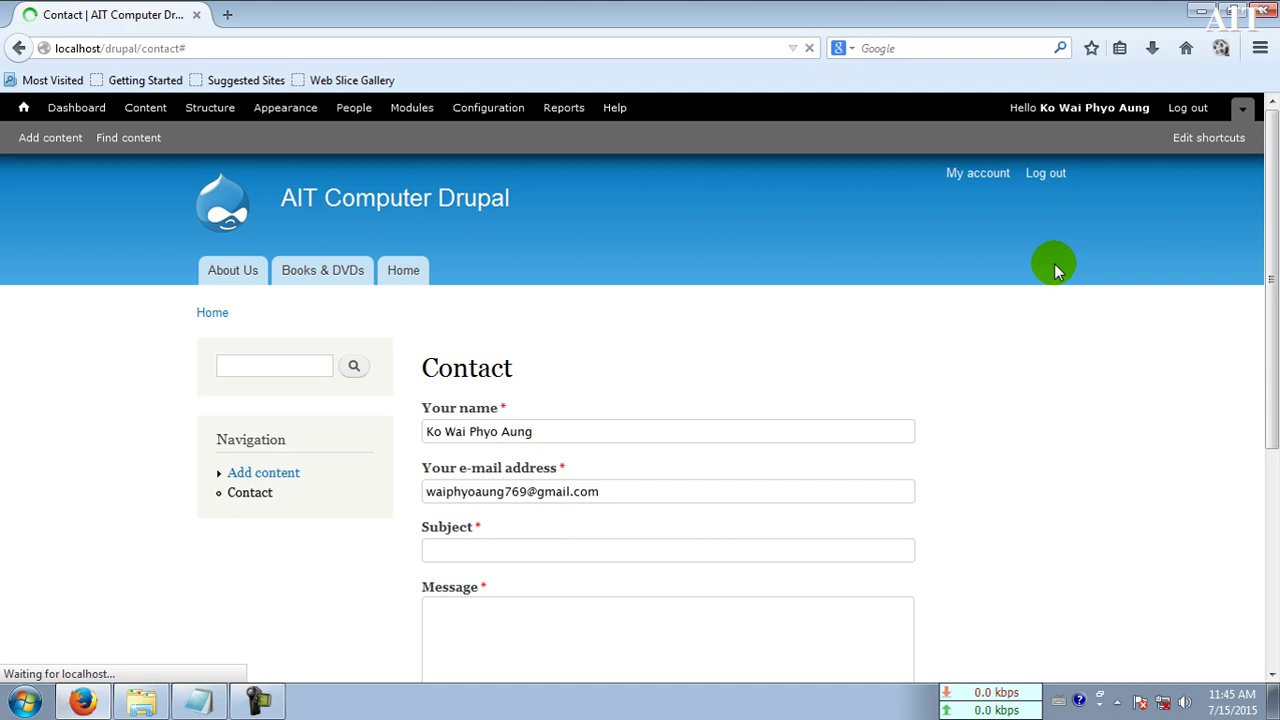
{"action": "left_click", "coordinate": [311, 274]}
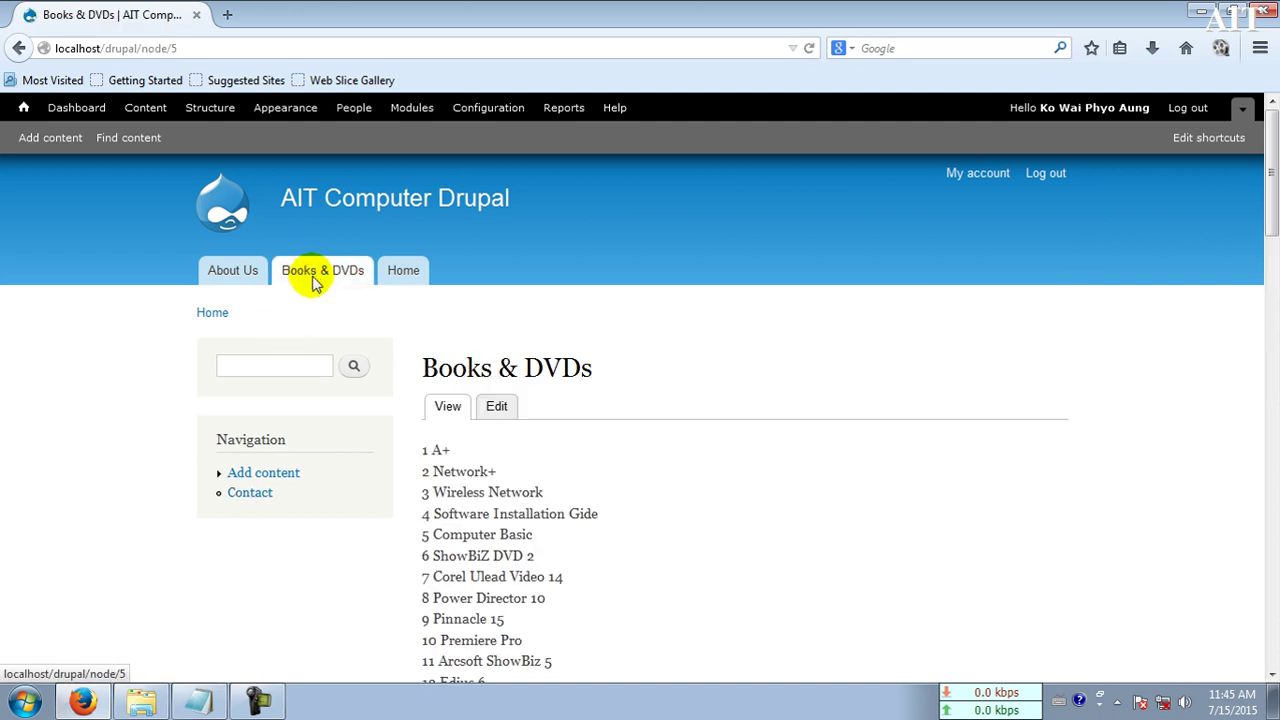
{"action": "scroll", "coordinate": [592, 472], "scroll_direction": "down", "scroll_amount": 10}
{"action": "scroll", "coordinate": [590, 472], "scroll_direction": "down", "scroll_amount": 15}
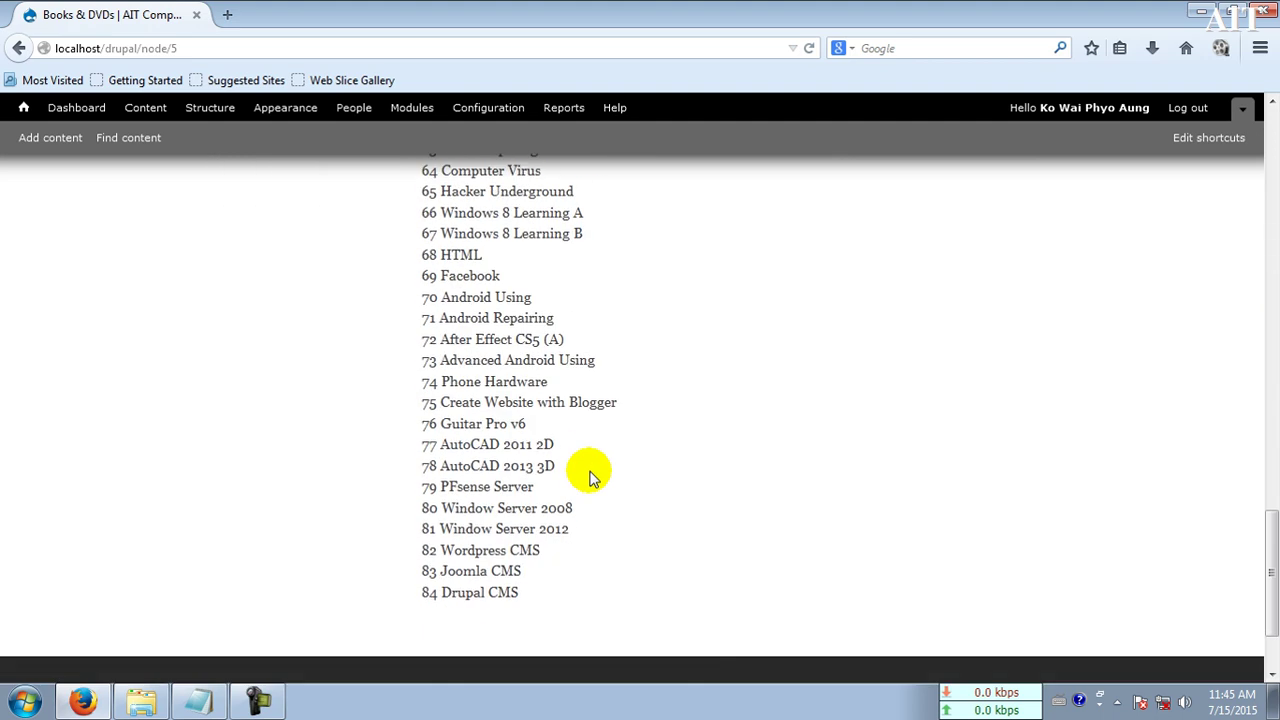
{"action": "scroll", "coordinate": [590, 472], "scroll_direction": "up", "scroll_amount": 12}
{"action": "scroll", "coordinate": [590, 470], "scroll_direction": "up", "scroll_amount": 15}
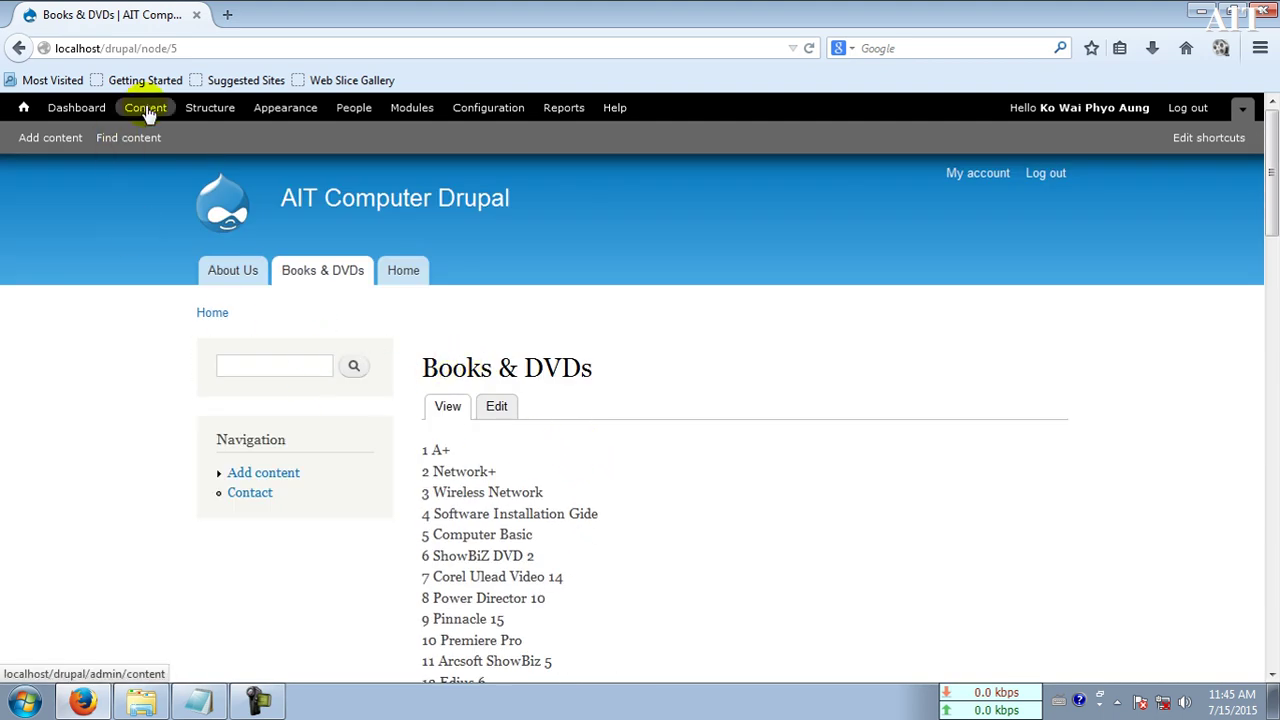
Open the Content admin list, which shows Books & DVDs as published
{"action": "left_click", "coordinate": [124, 139]}
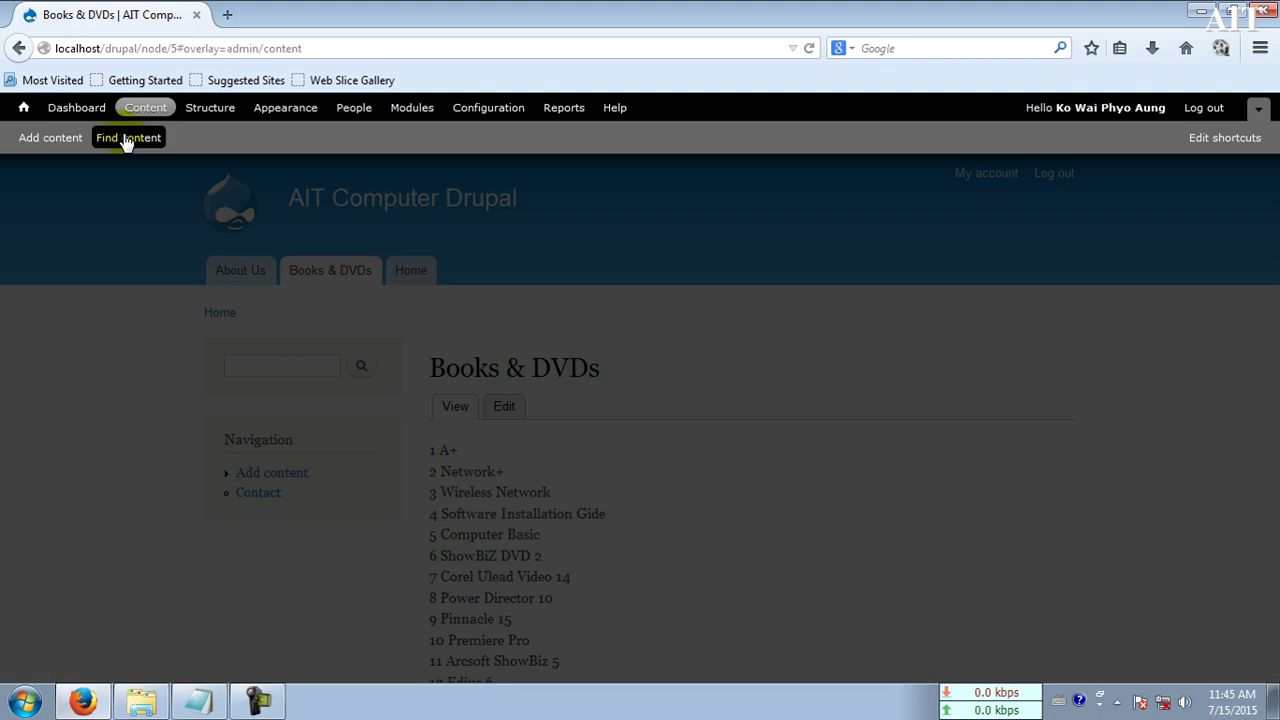
{"action": "scroll", "coordinate": [460, 470], "scroll_direction": "down", "scroll_amount": 1}
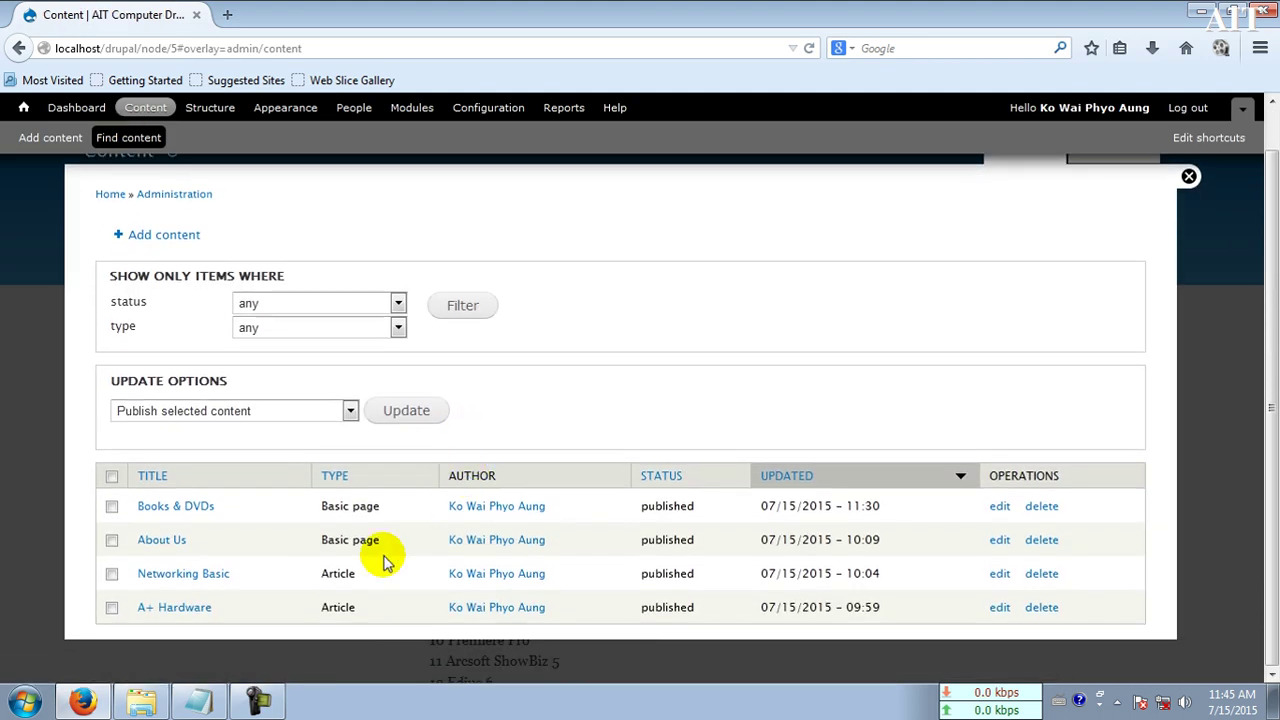